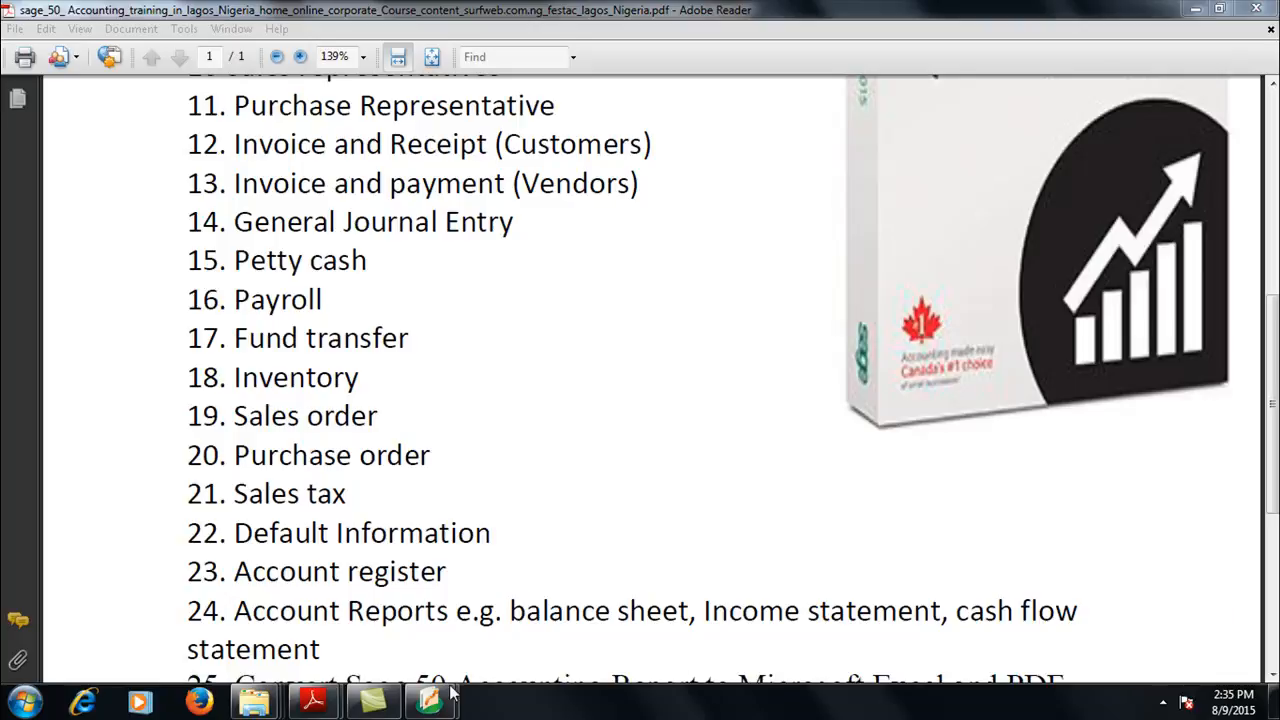
Switch to Sage 50 and display the standard Income Stmnt financial statement for the current period
mouse_move(436, 700)
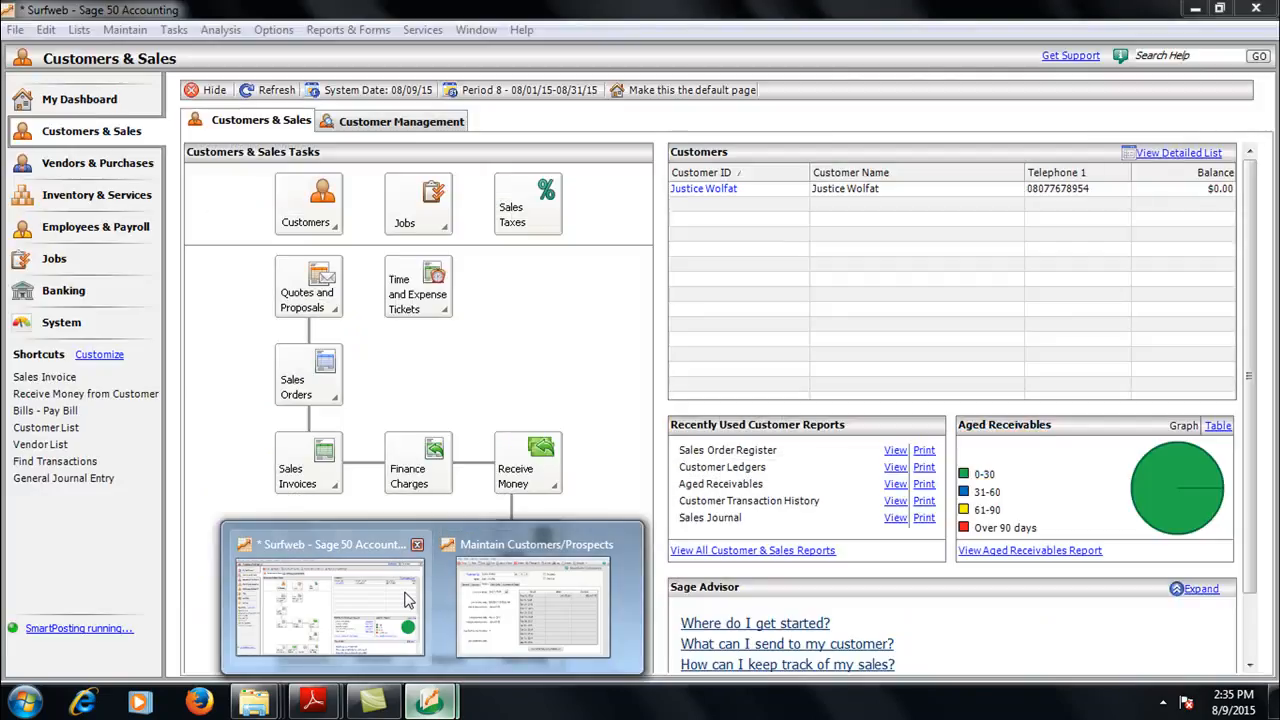
left_click(330, 600)
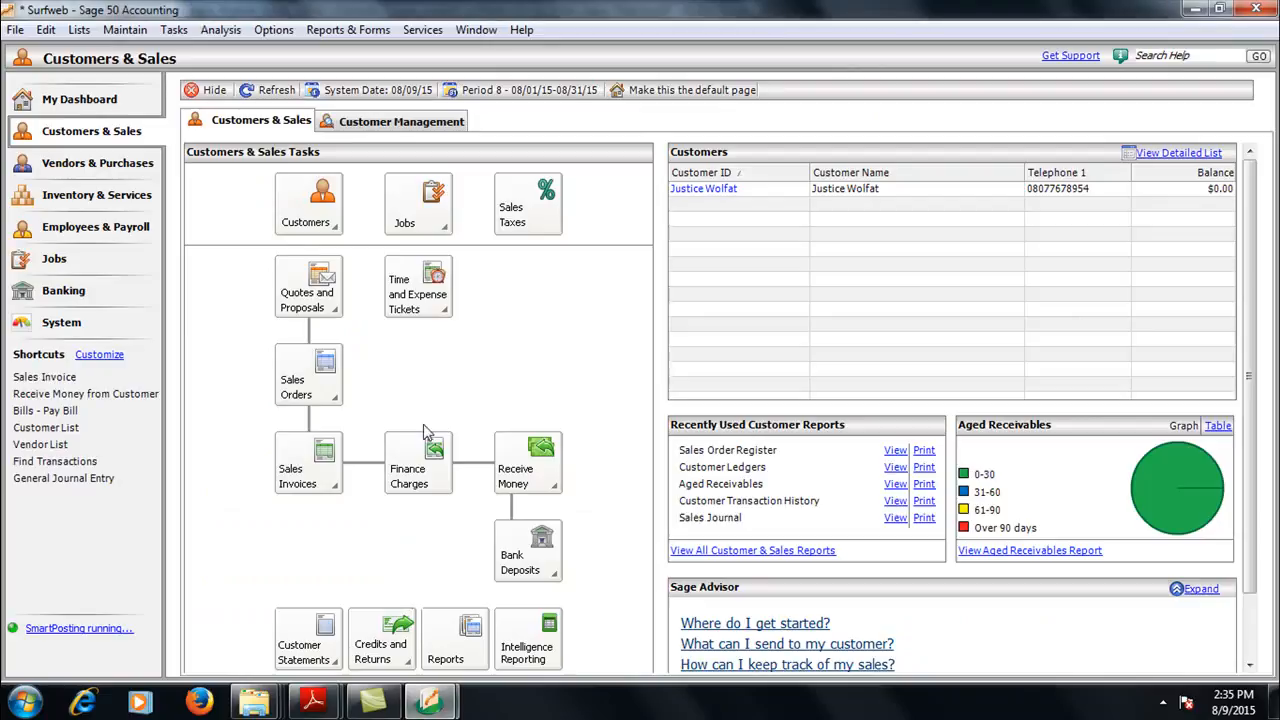
left_click(326, 22)
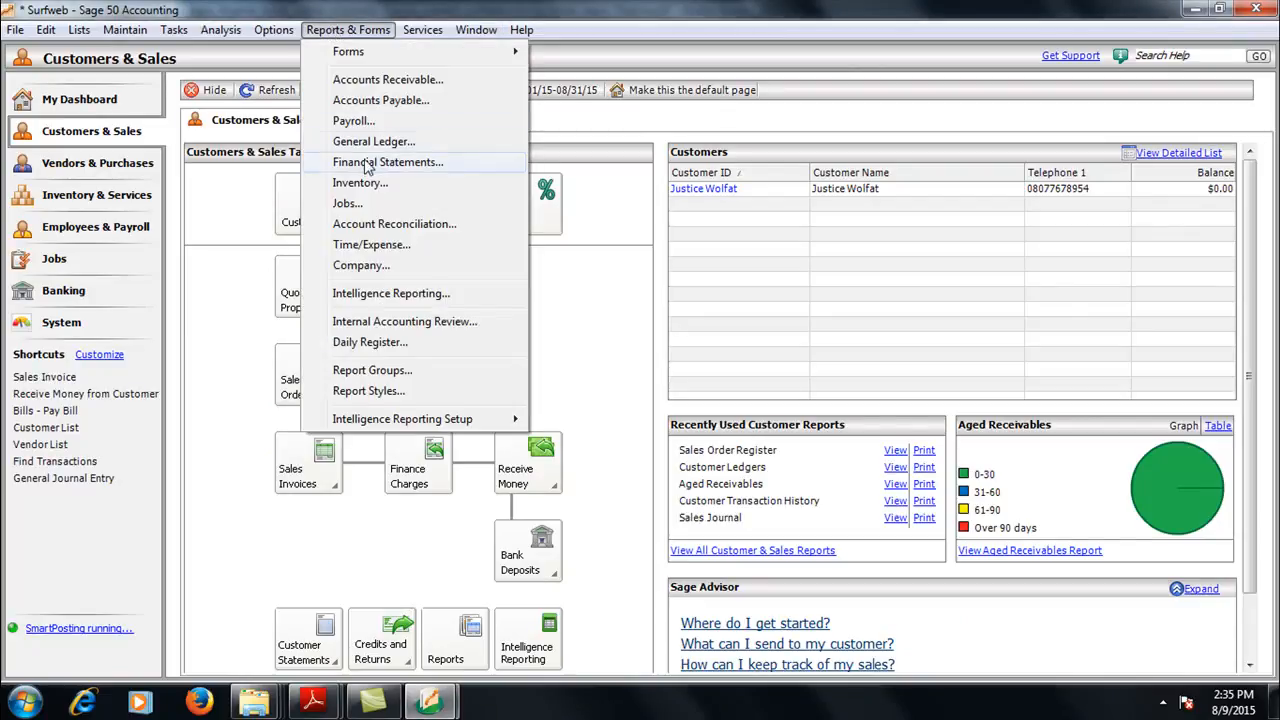
left_click(364, 161)
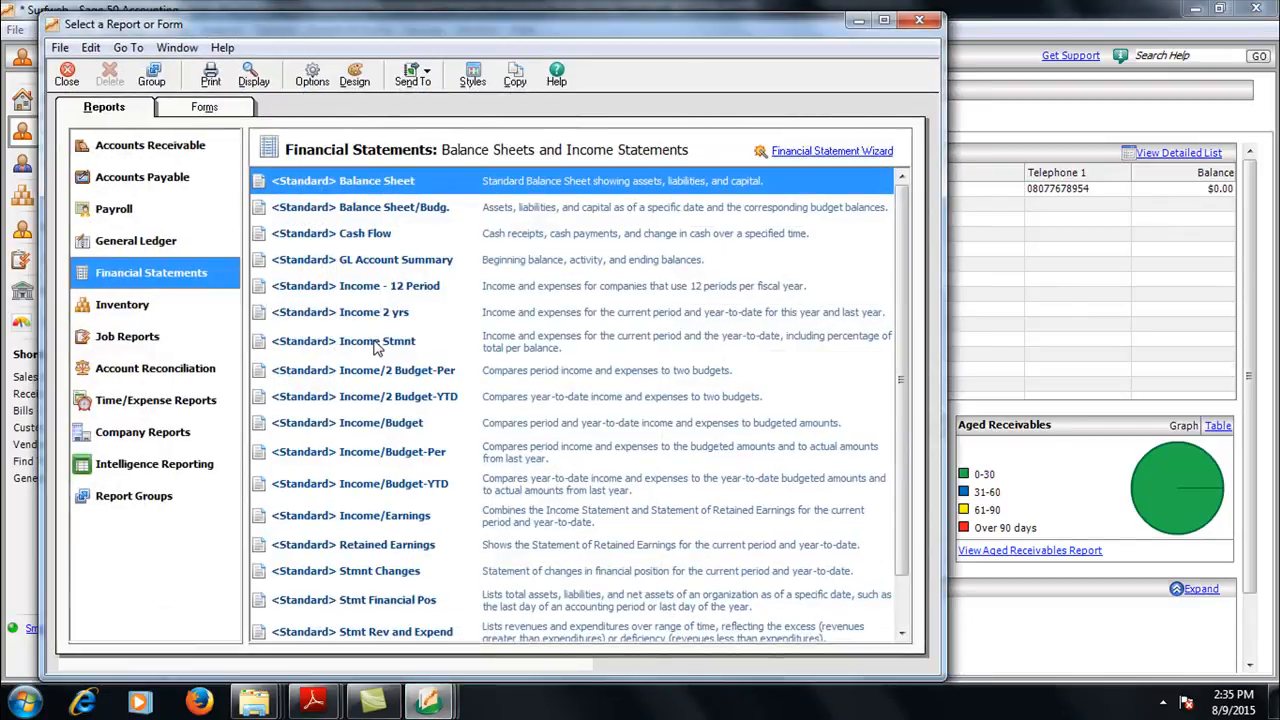
double_click(376, 343)
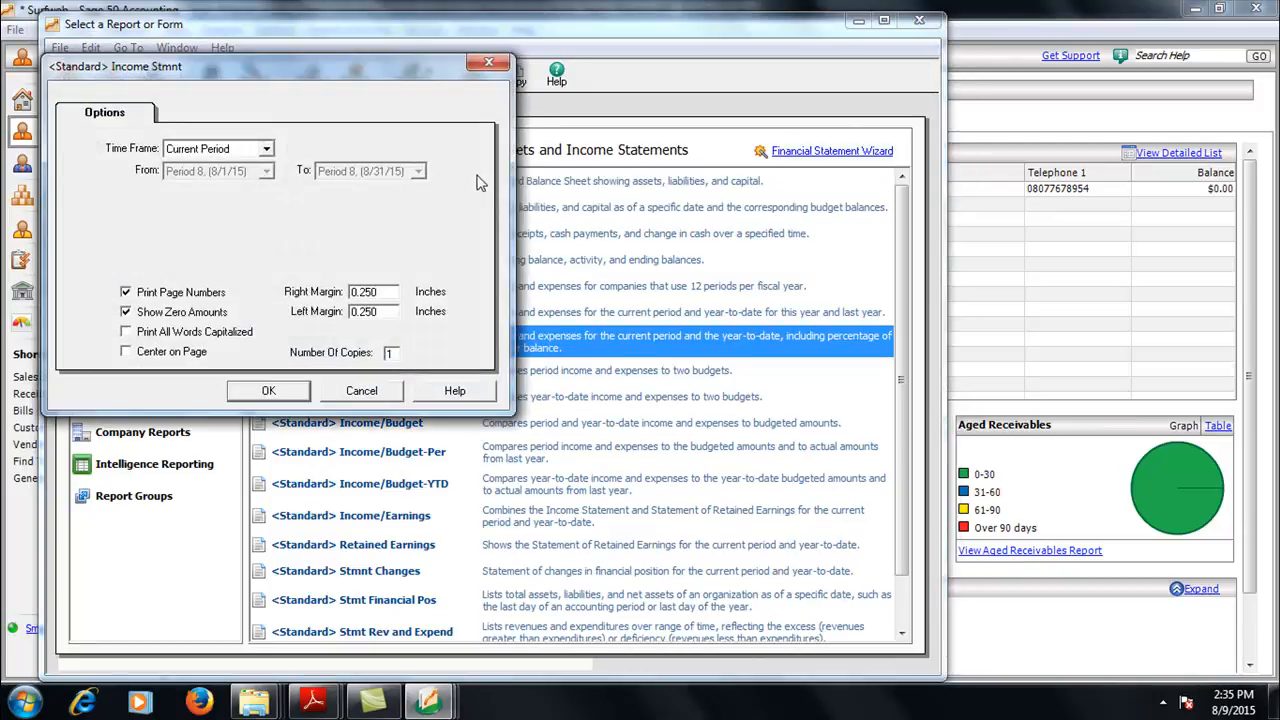
left_click(489, 66)
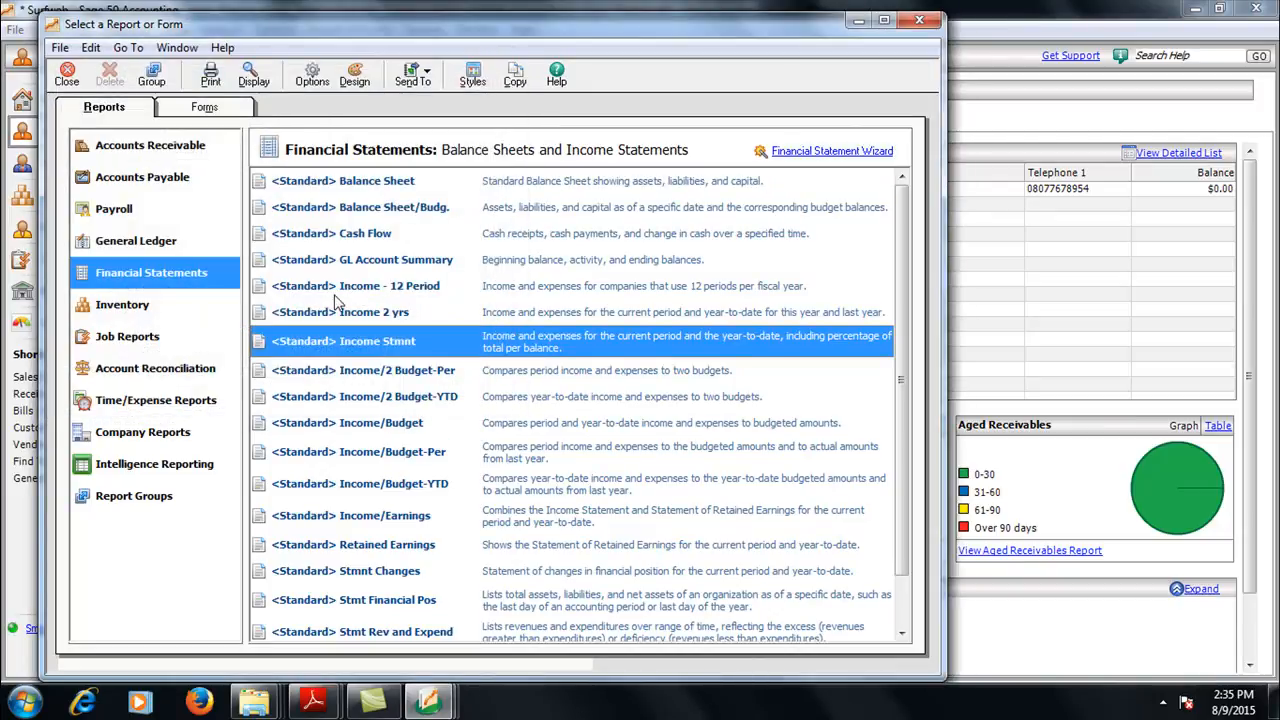
double_click(300, 343)
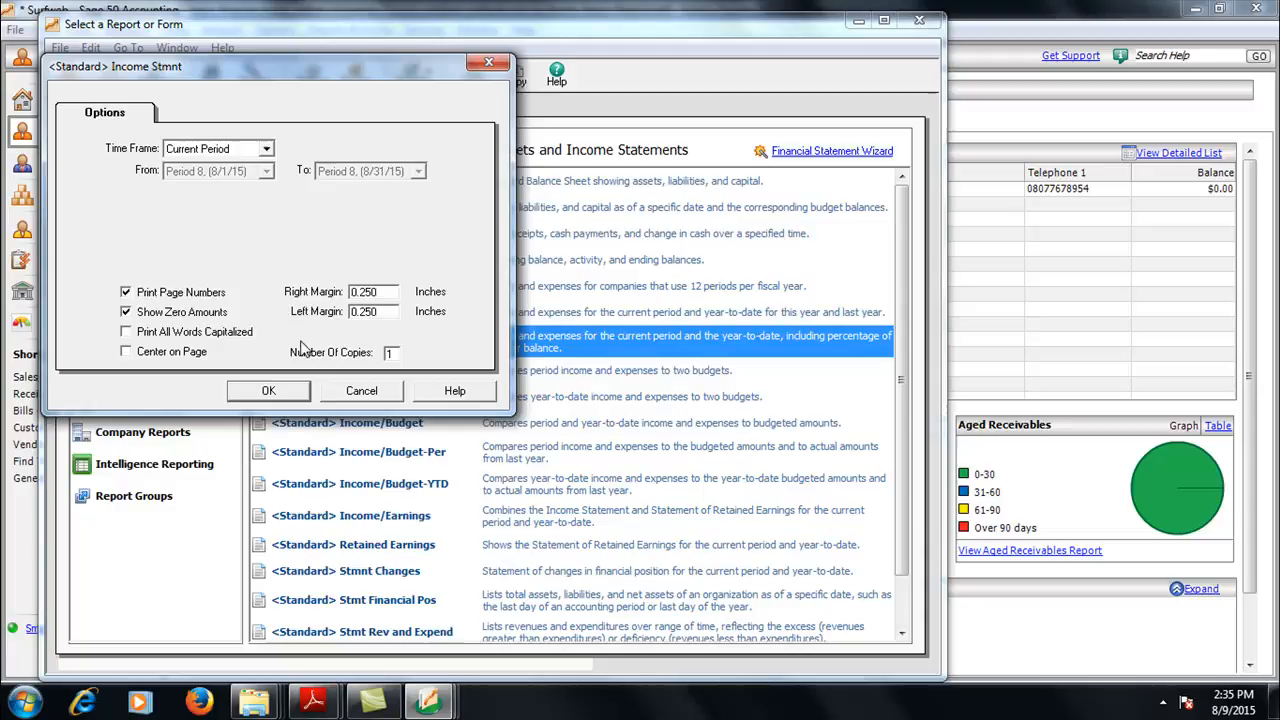
left_click(262, 396)
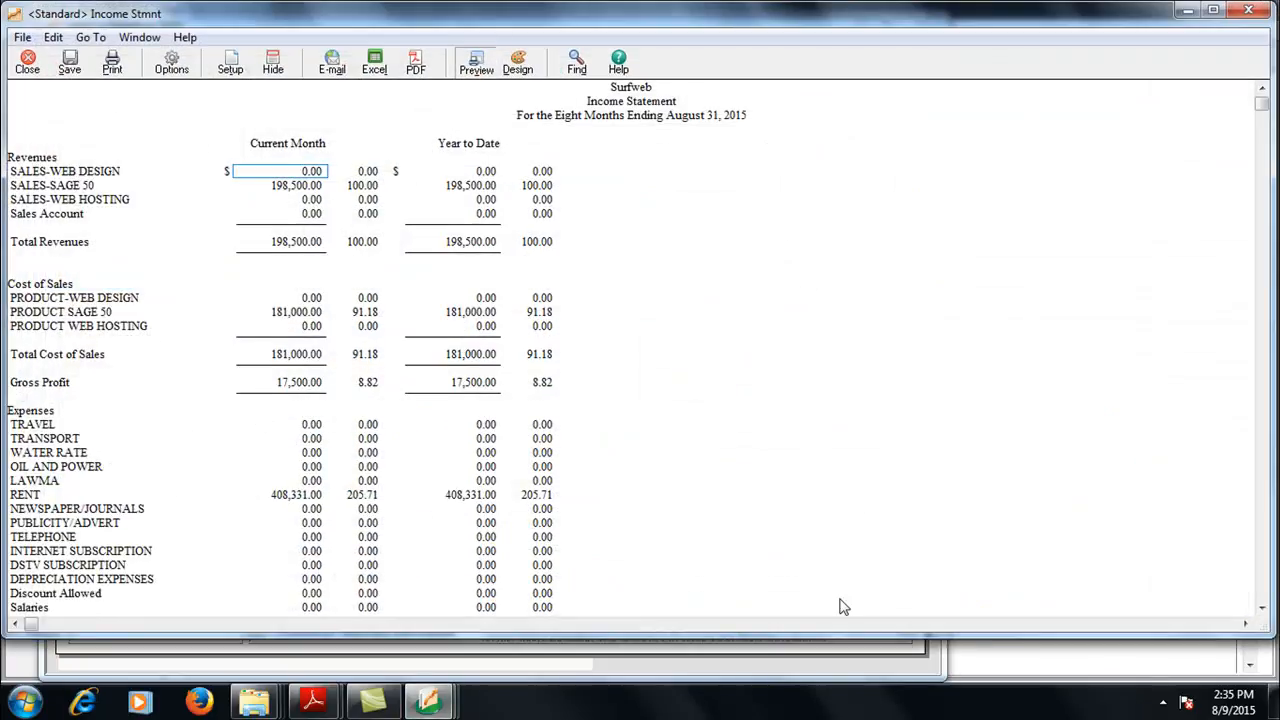
View the general ledger detail behind the Wage expense's current-month amount and return to the income statement
left_click(1263, 608)
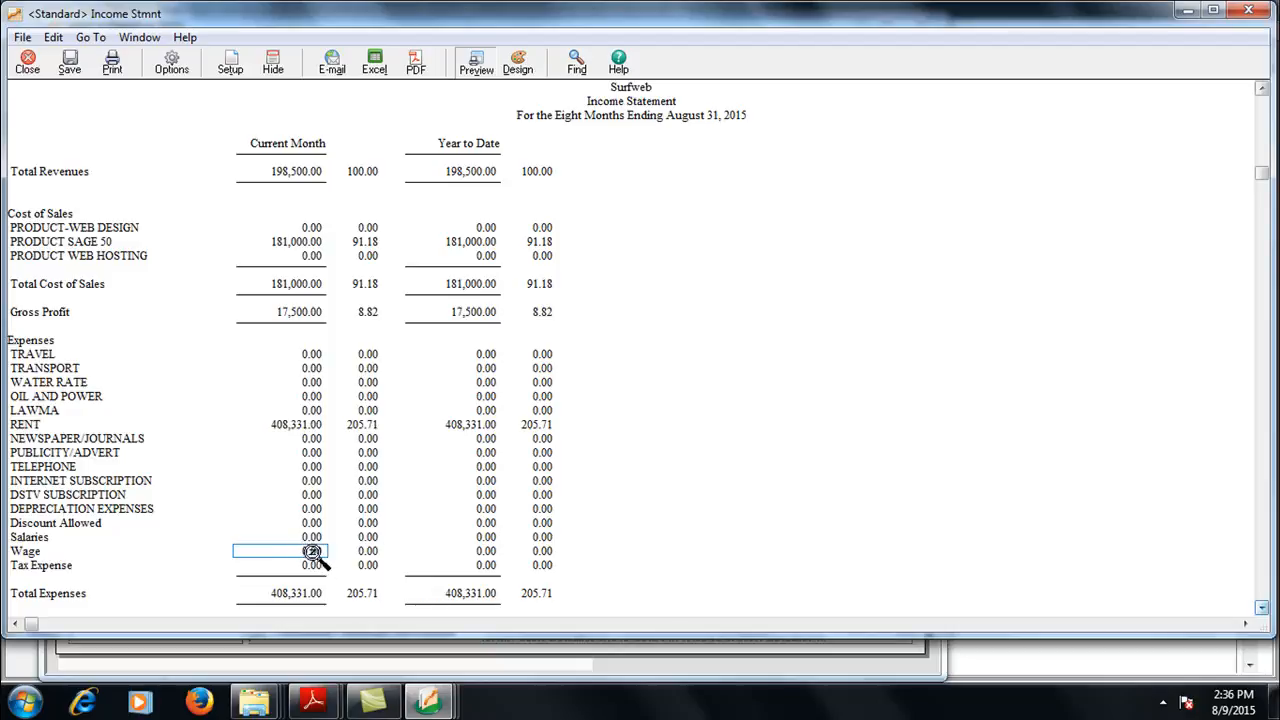
double_click(312, 552)
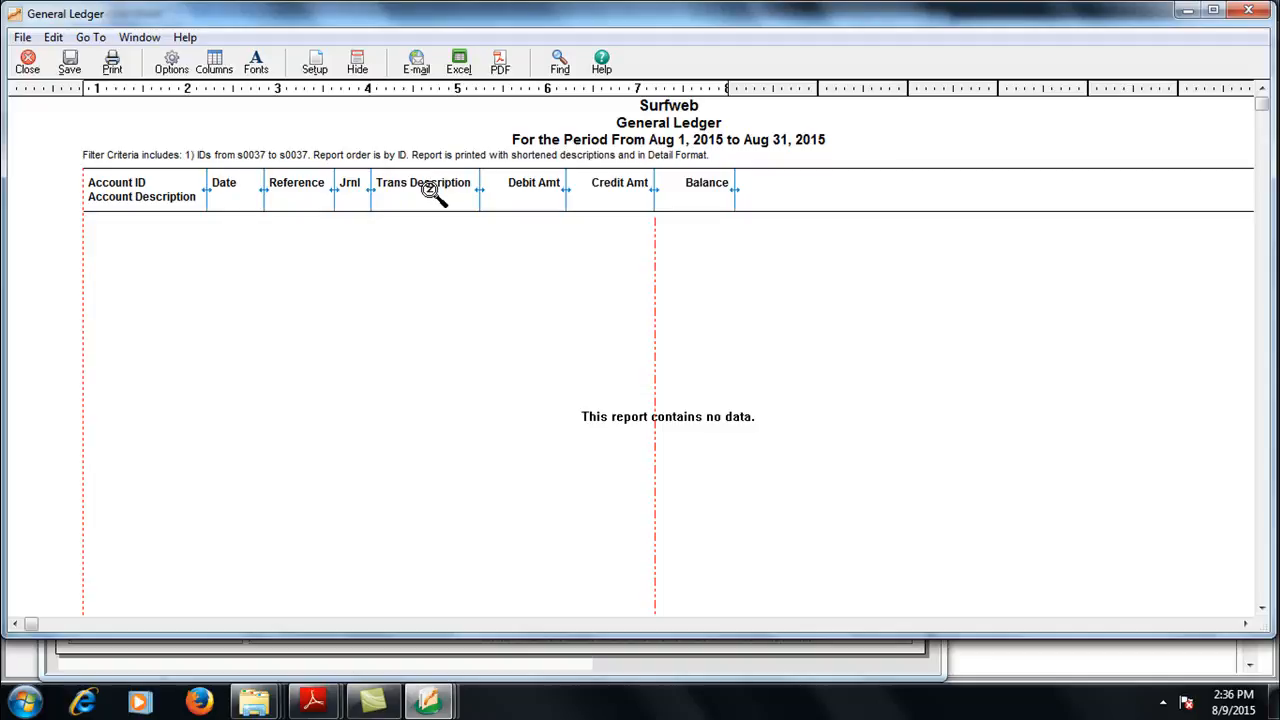
left_click(28, 63)
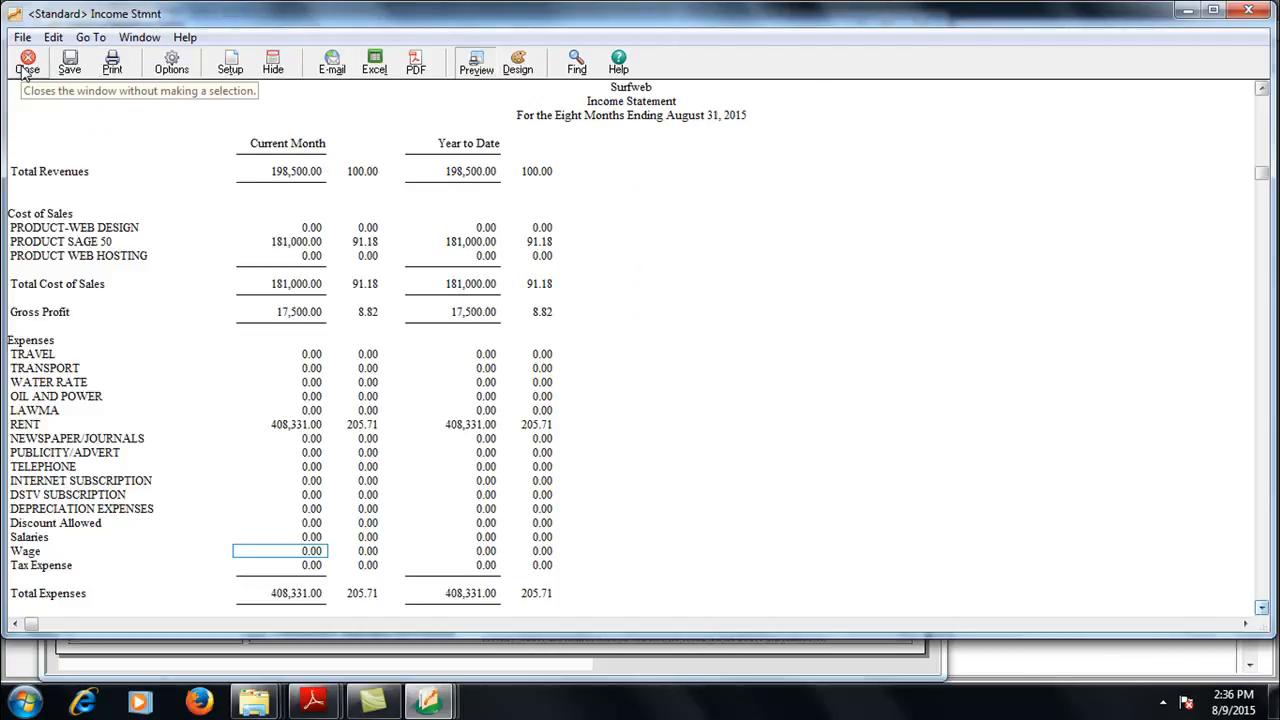
Review the income statement down to Net Income and close both the report and the report selection window
left_click(1262, 88)
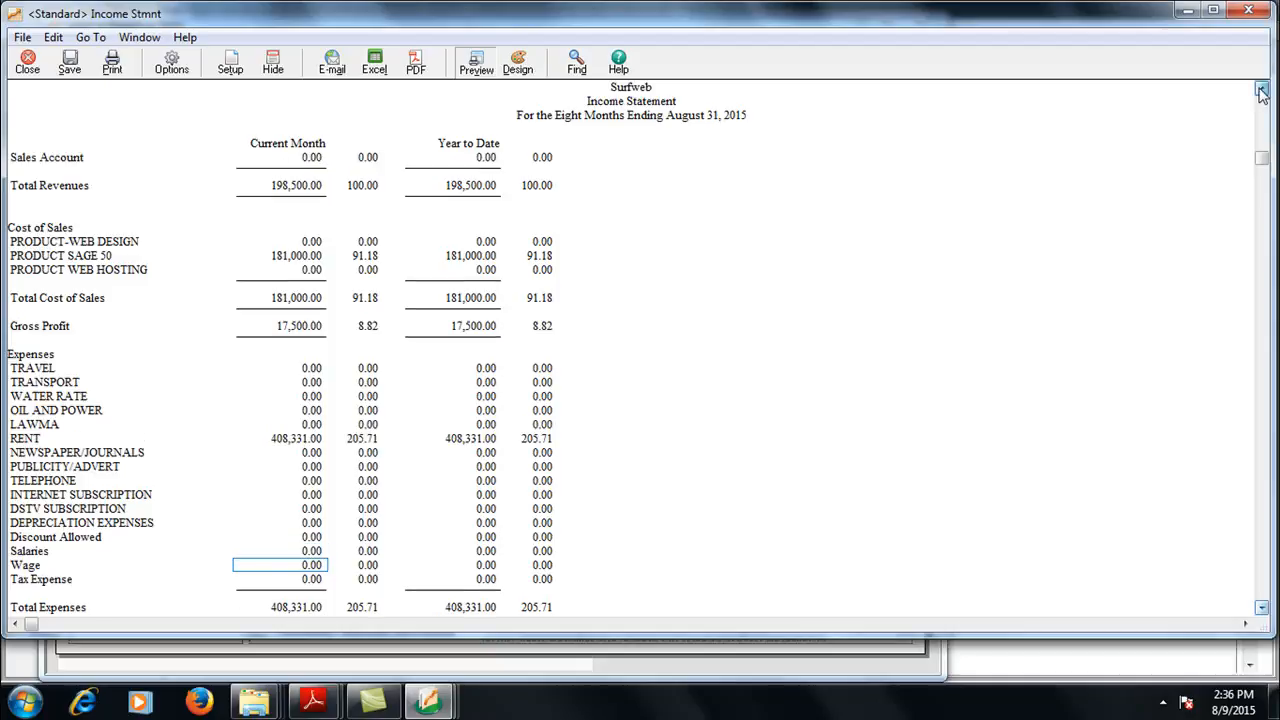
left_click(1262, 607)
left_click(1262, 607)
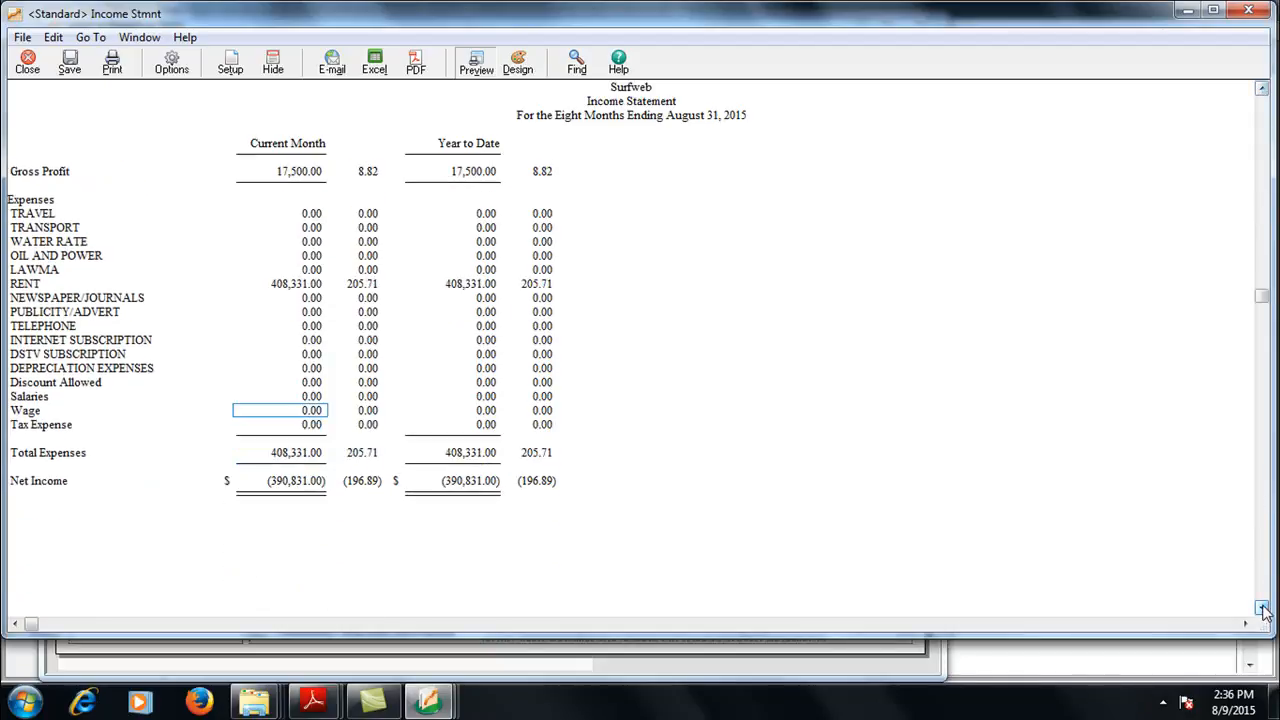
left_click(28, 64)
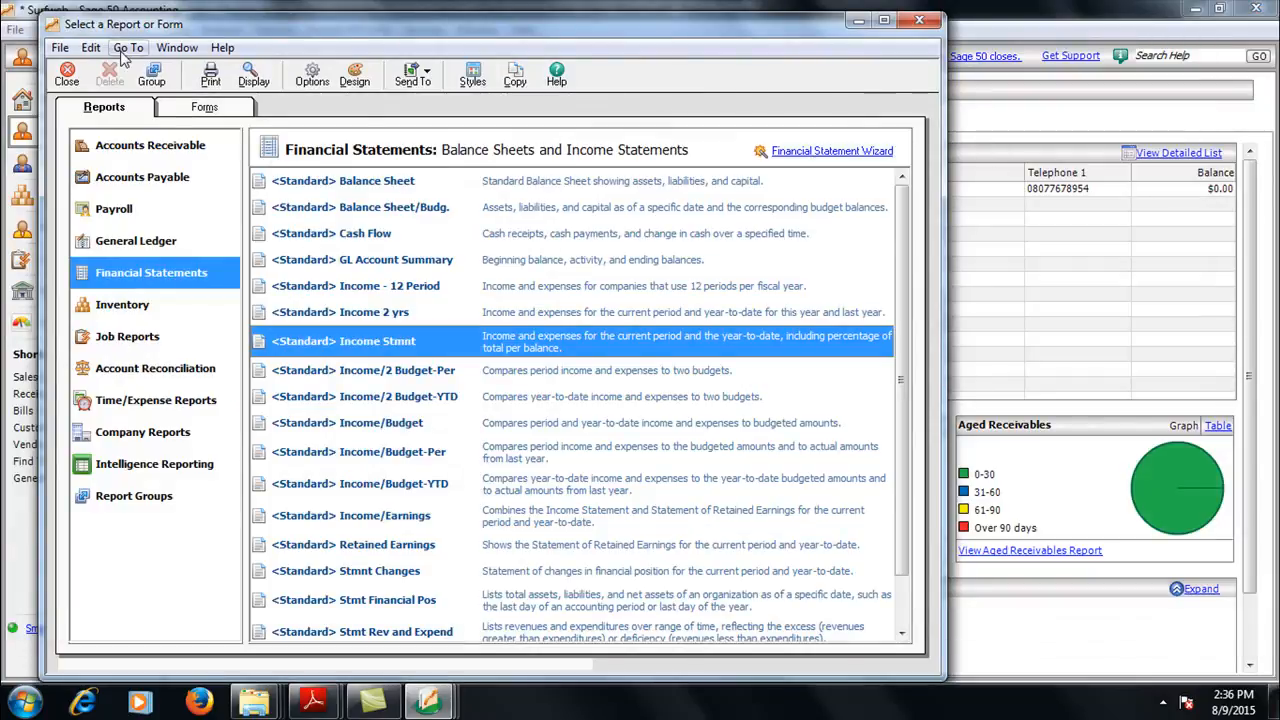
left_click(68, 75)
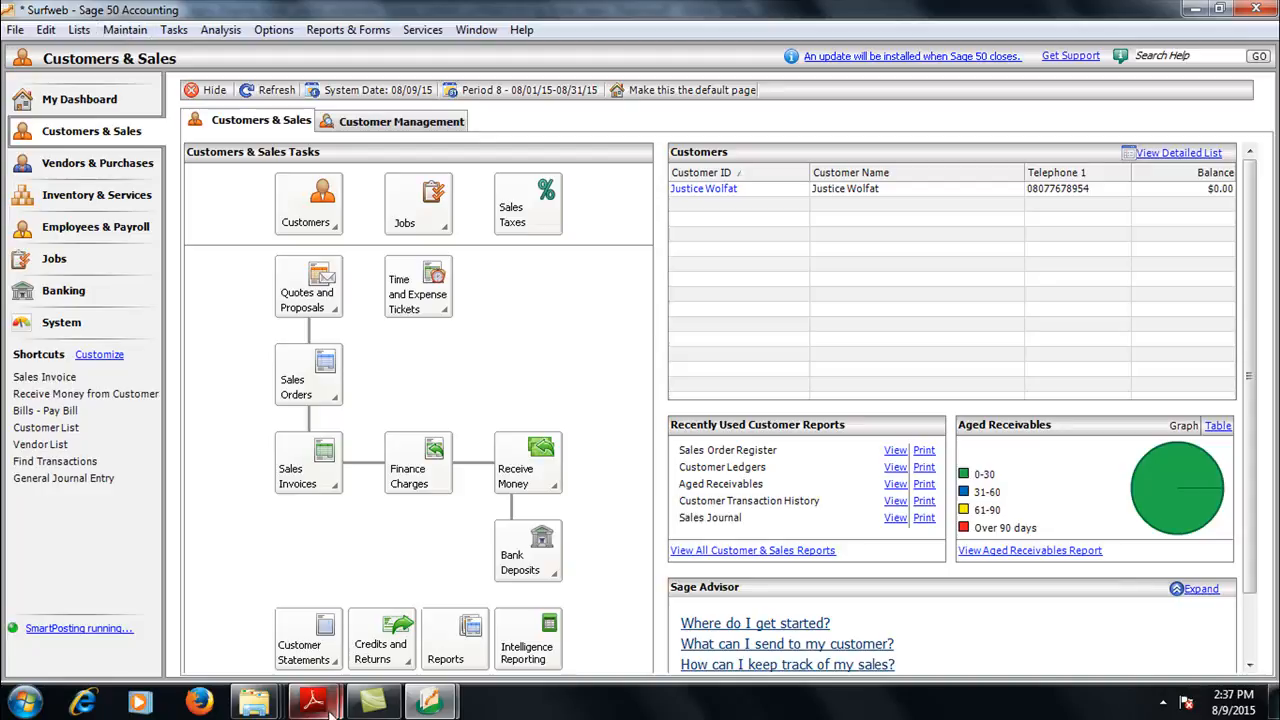
Switch to Adobe Reader, close the Customer Ledgers PDF, and highlight "14. General Journal Entry" in the course content PDF
mouse_move(313, 702)
left_click(378, 602)
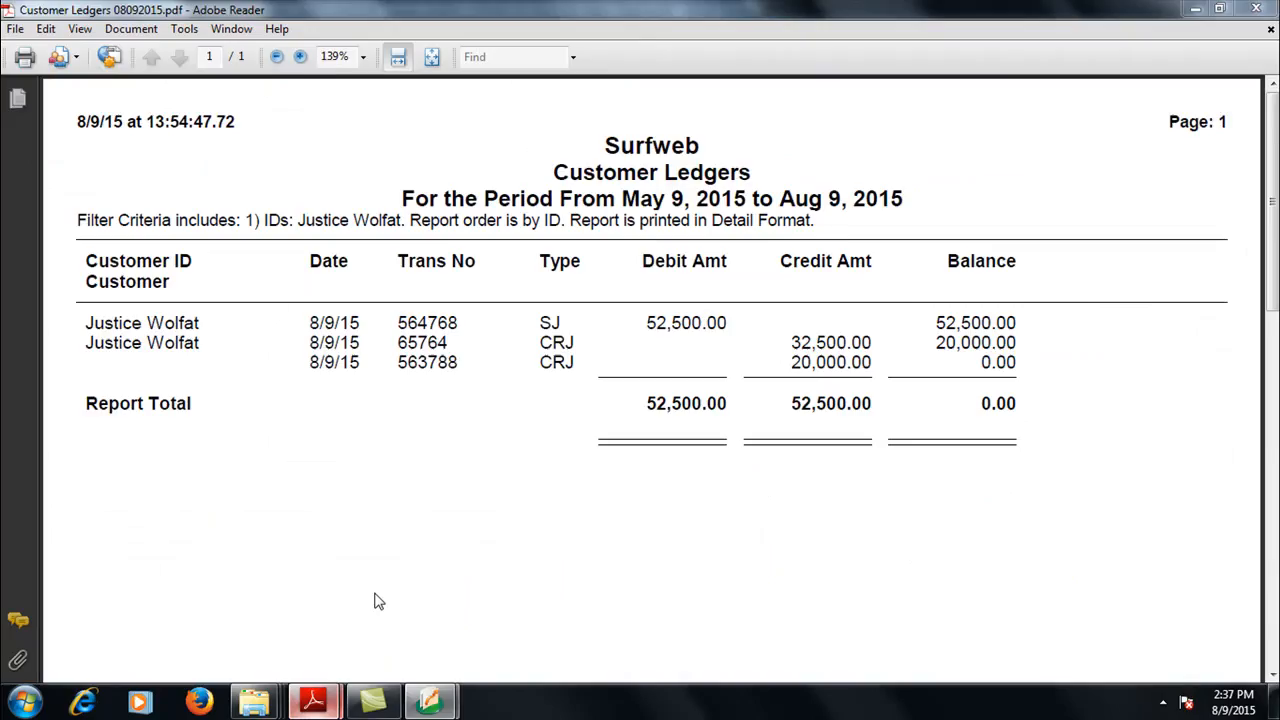
left_click(1258, 10)
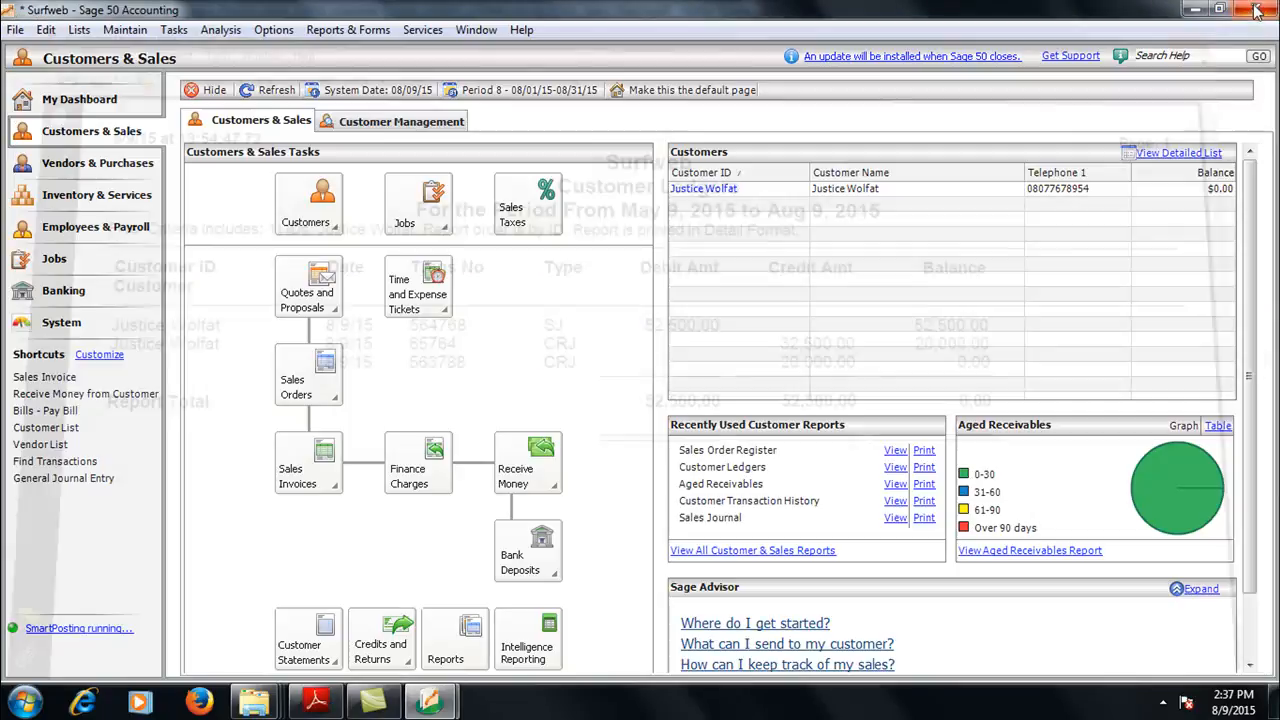
left_click(334, 706)
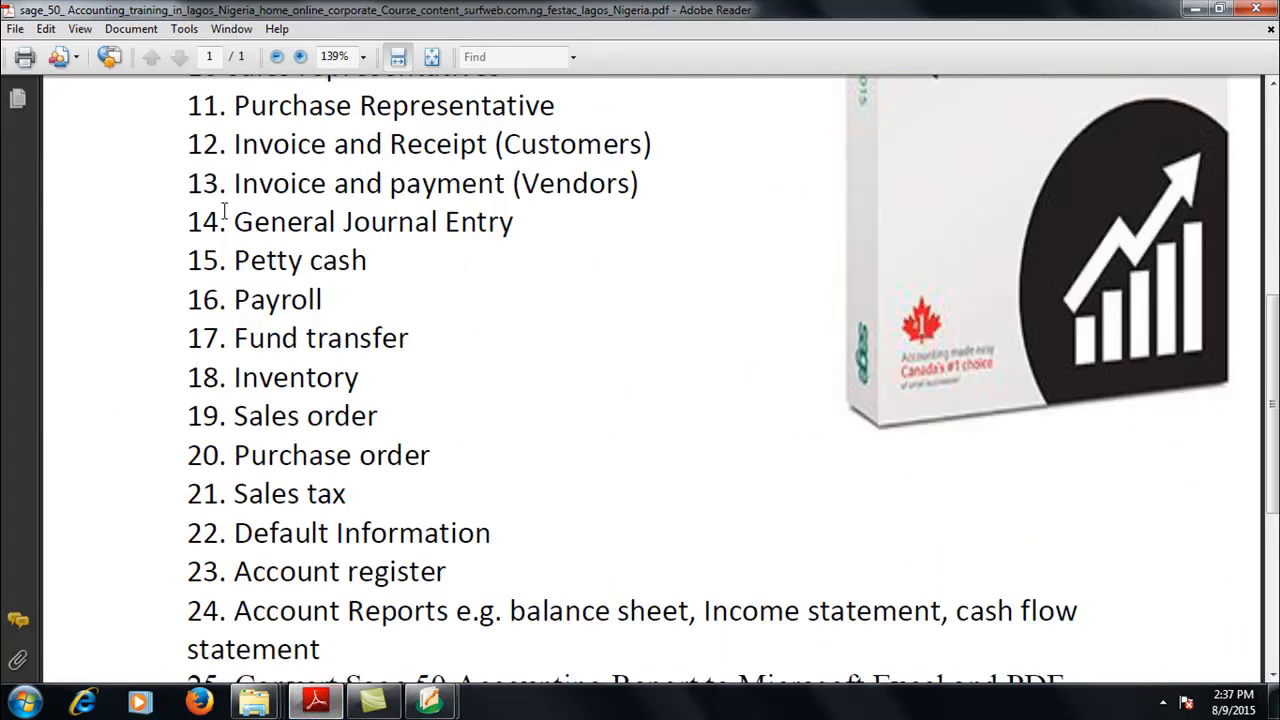
left_click_drag(188, 222, 523, 229)
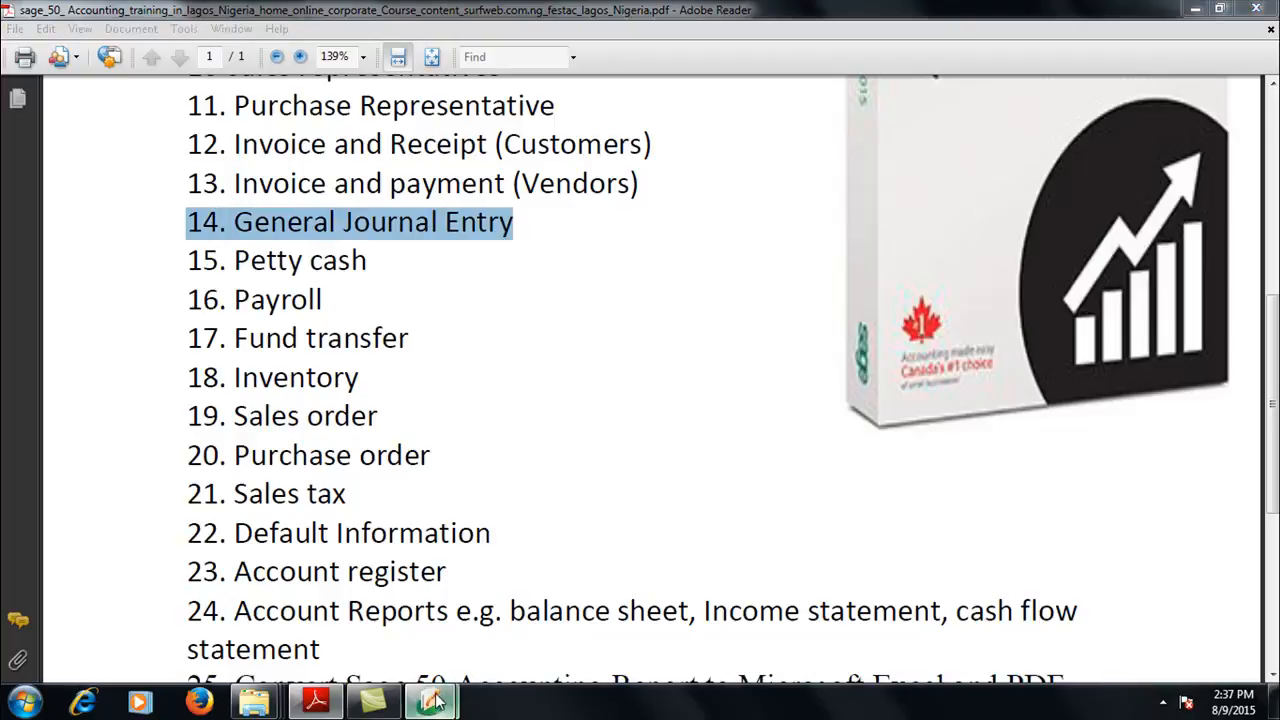
Switch back to Sage 50 and start a general journal entry with the reference "pettycash"
mouse_move(430, 702)
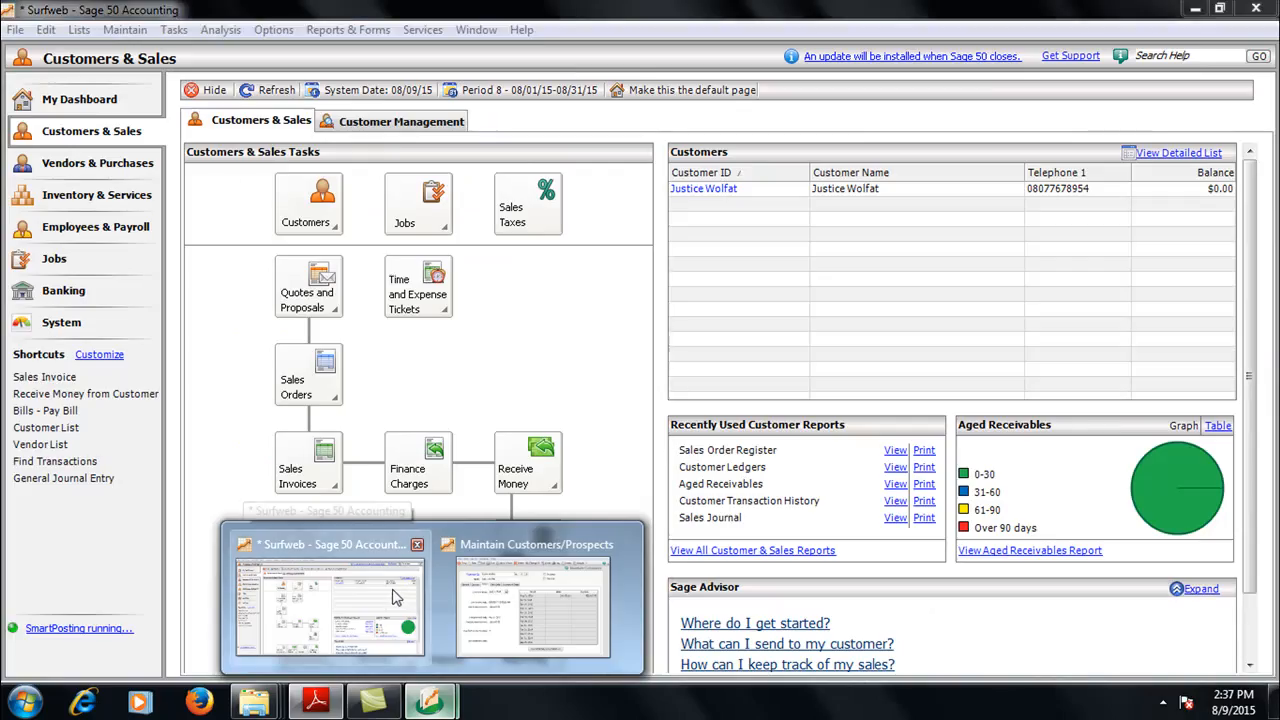
left_click(407, 597)
left_click(172, 30)
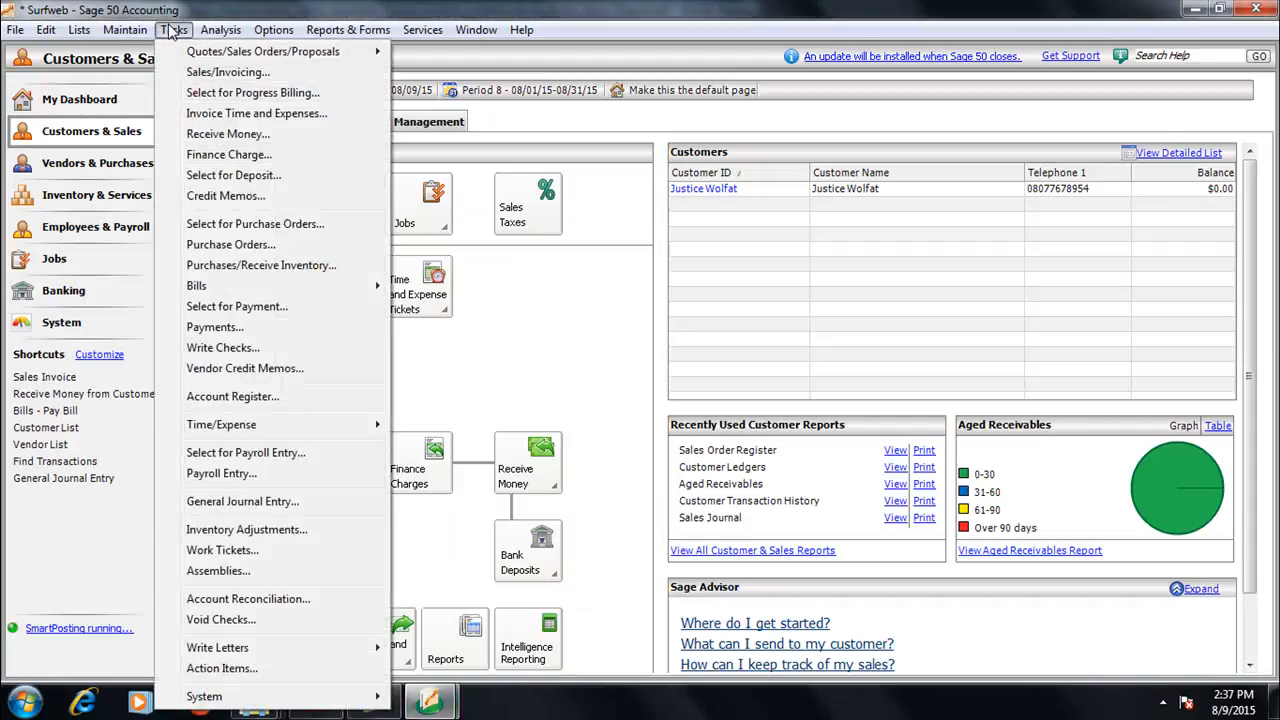
left_click(253, 505)
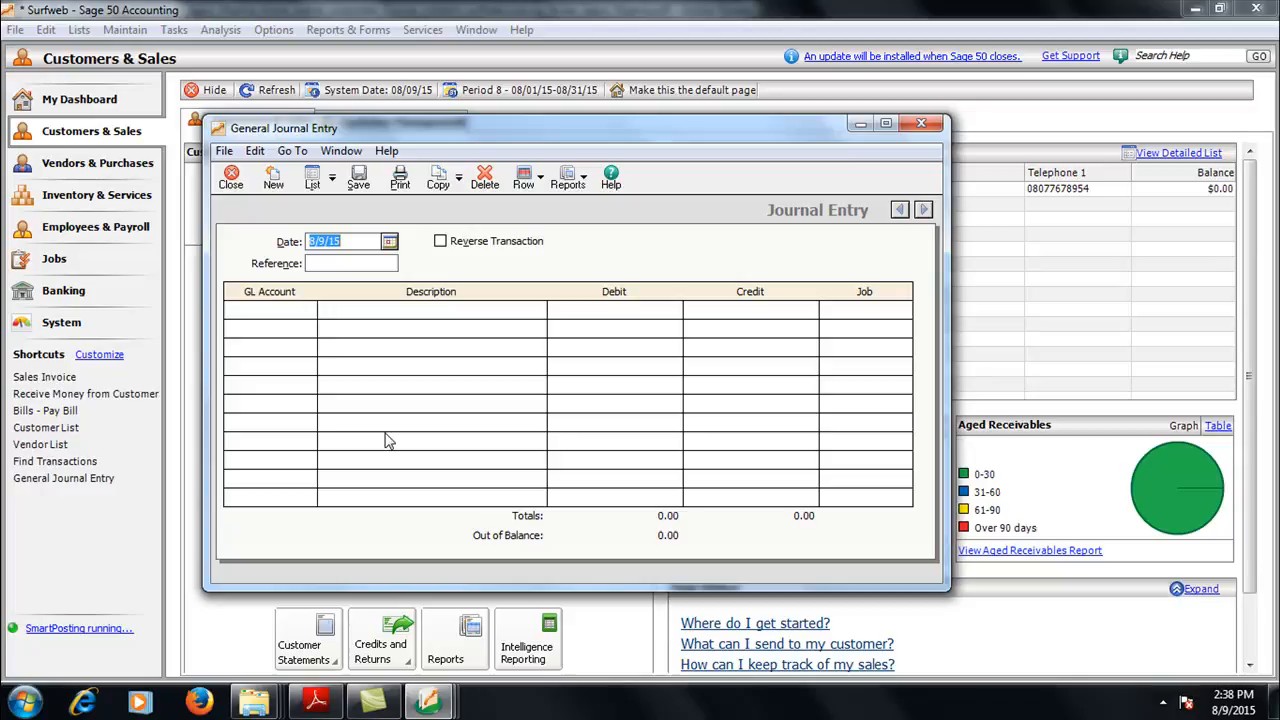
left_click(352, 260)
type("pettycash")
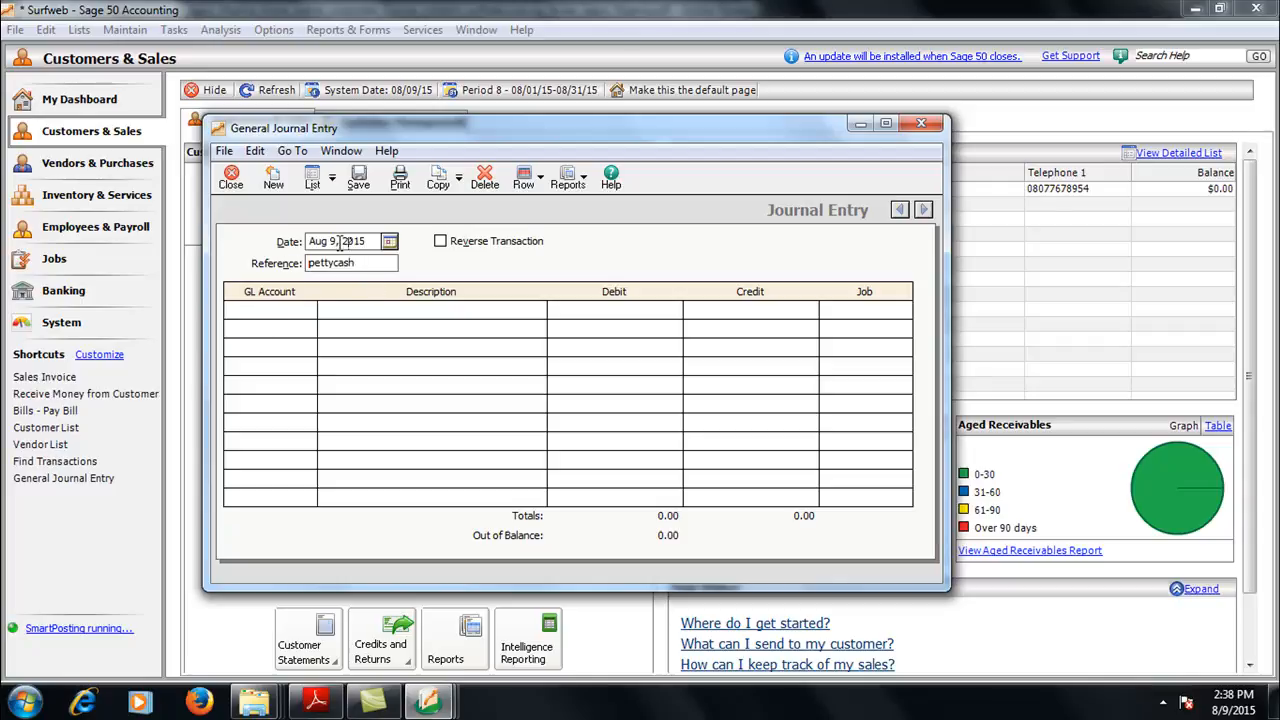
Enter "Lawma july payment" as the description of the first journal line
left_click(300, 316)
left_click(345, 313)
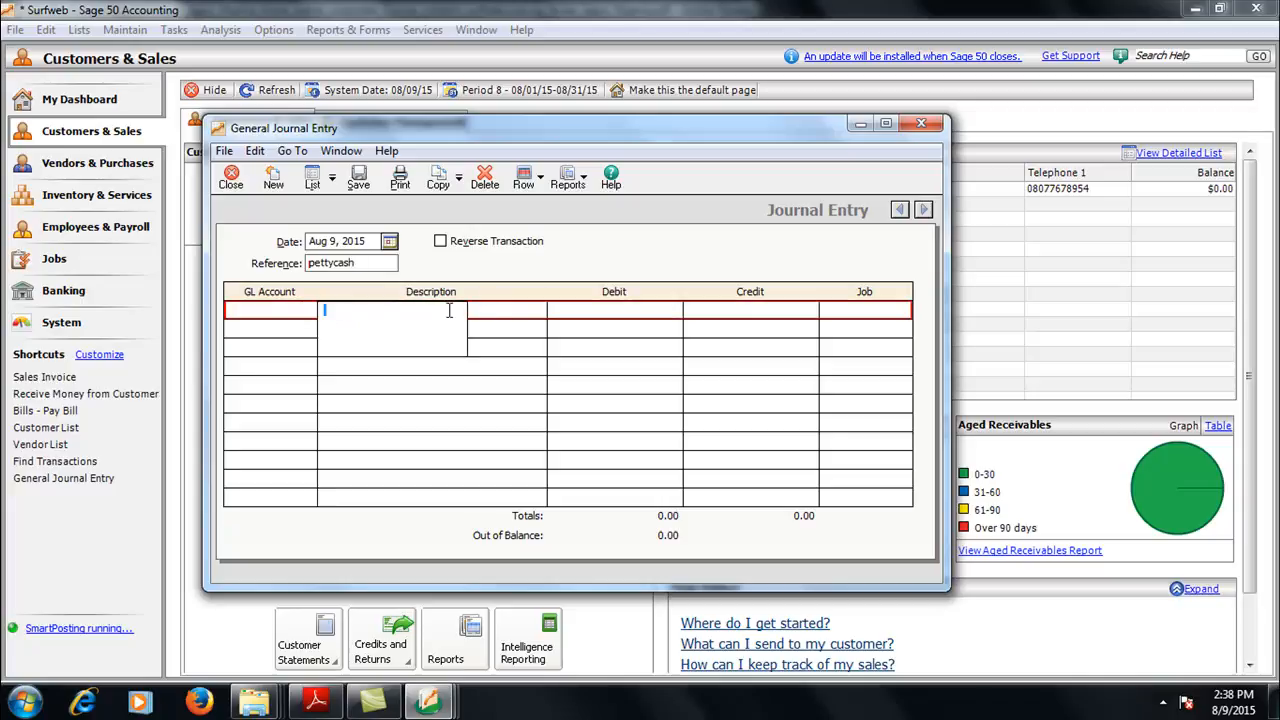
type("Lawma ")
type("july ")
type("due")
key("BackSpace")
key("BackSpace")
key("BackSpace")
type("payment")
key("Tab")
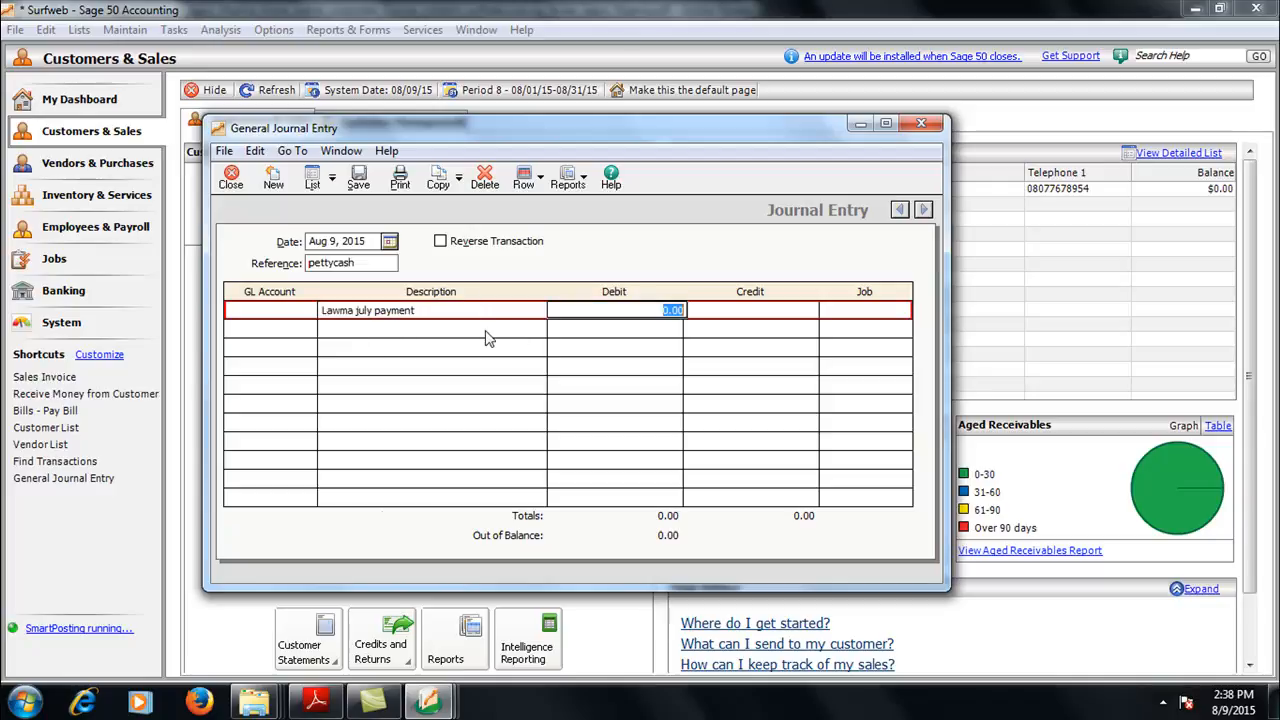
key("Tab")
key("Tab")
key("Tab")
key("Tab")
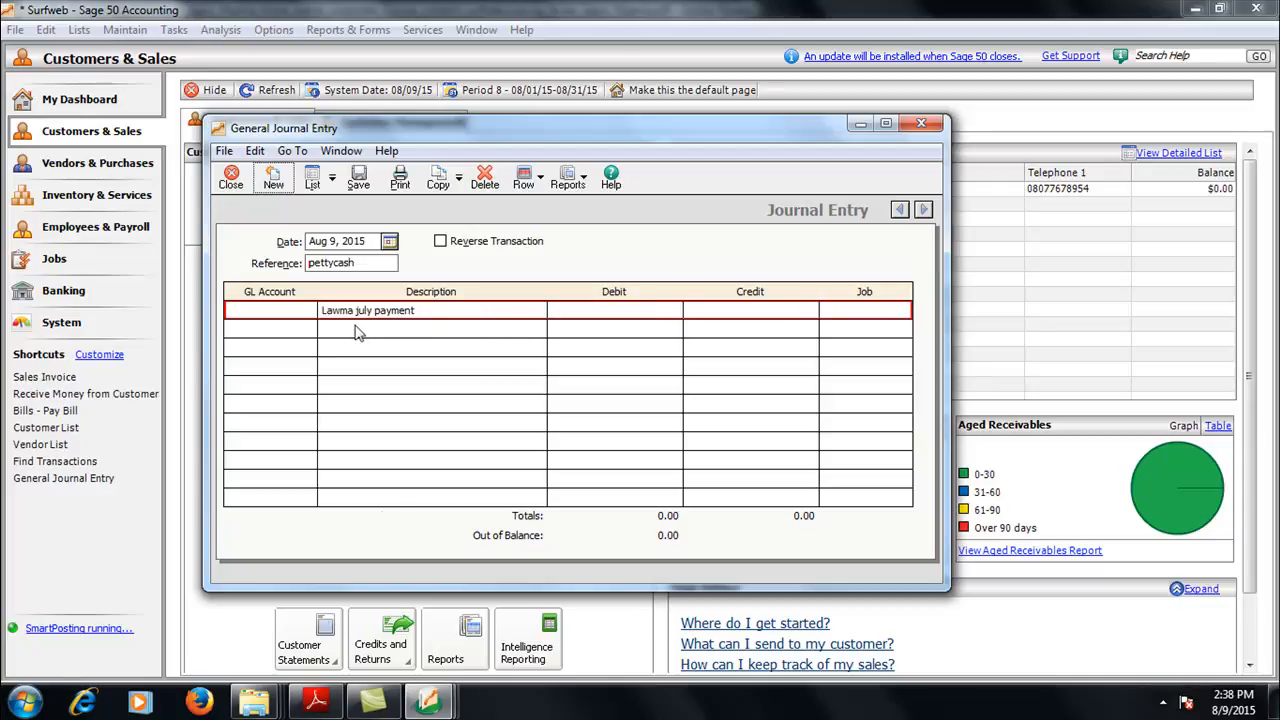
key("Tab")
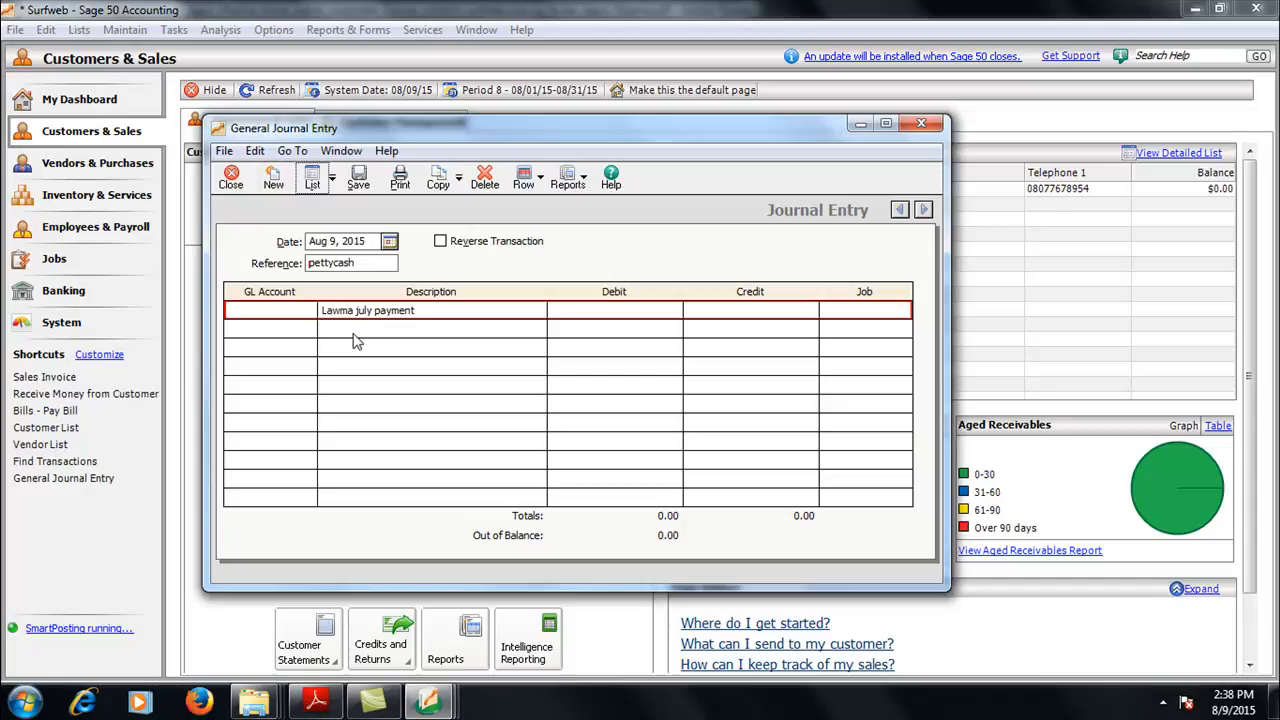
Assign the LAWMA expense account S0018 as the GL account of the first journal line
left_click(288, 314)
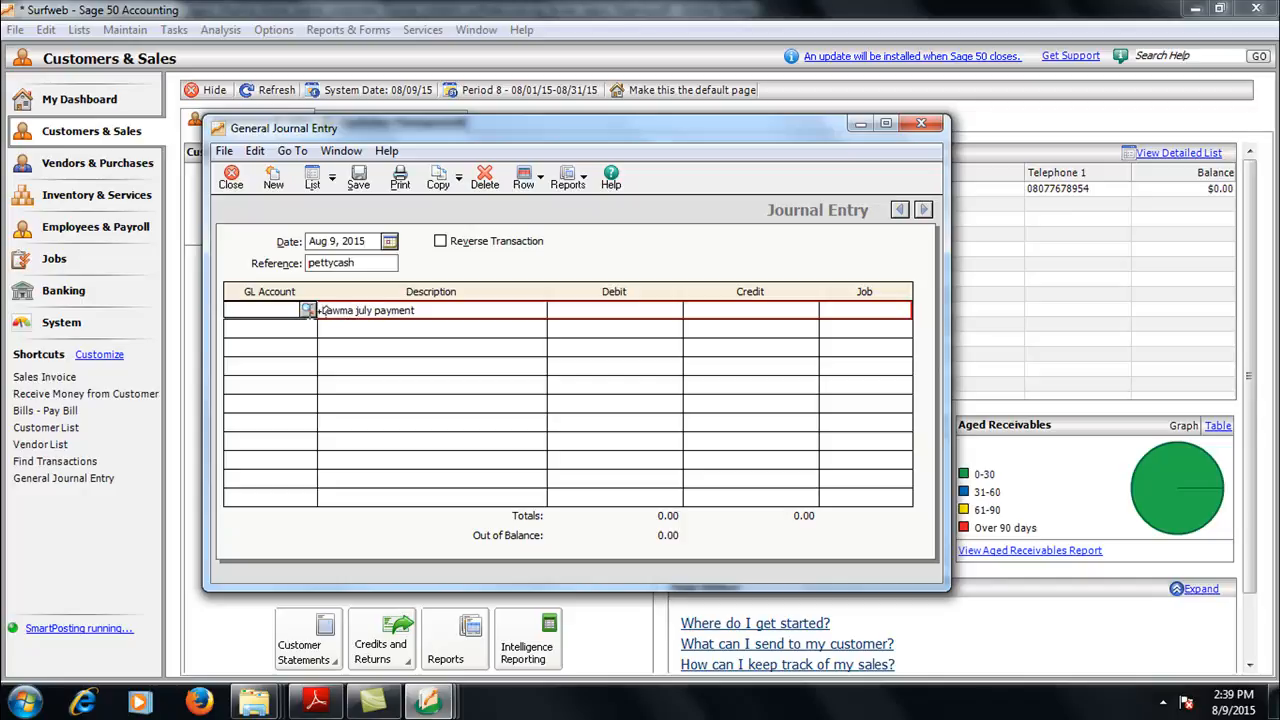
left_click(307, 310)
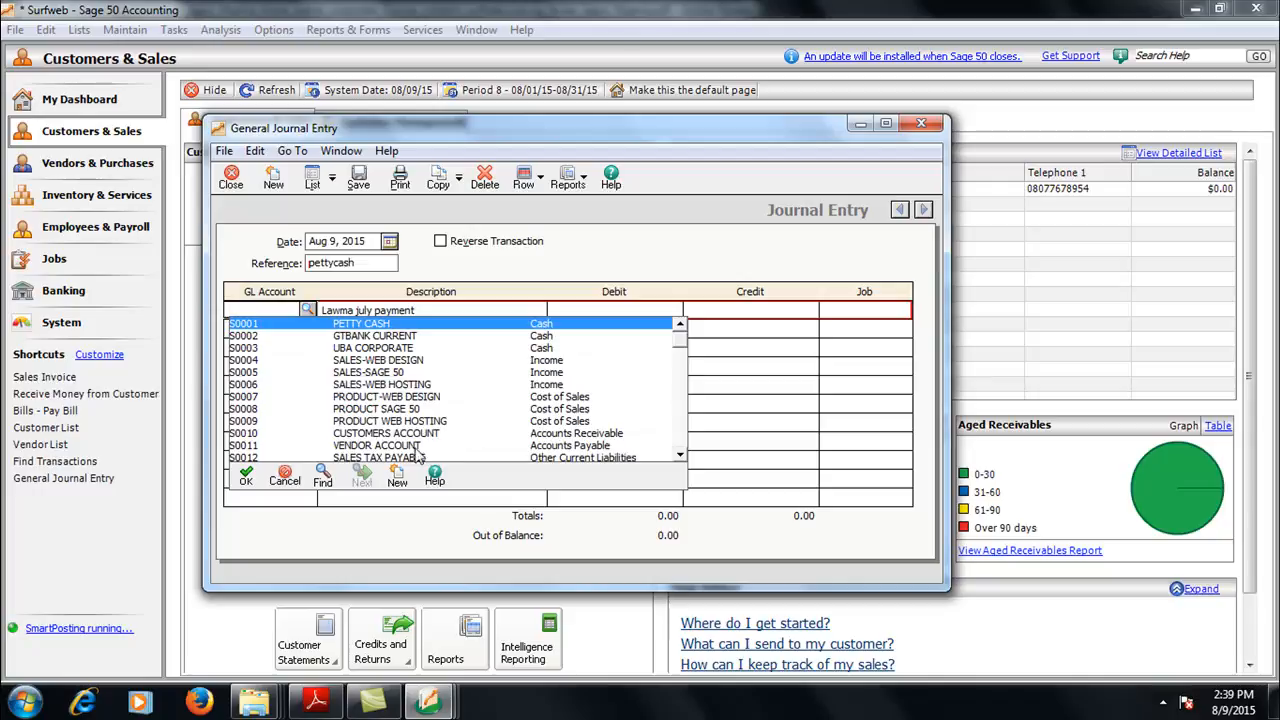
left_click(679, 460)
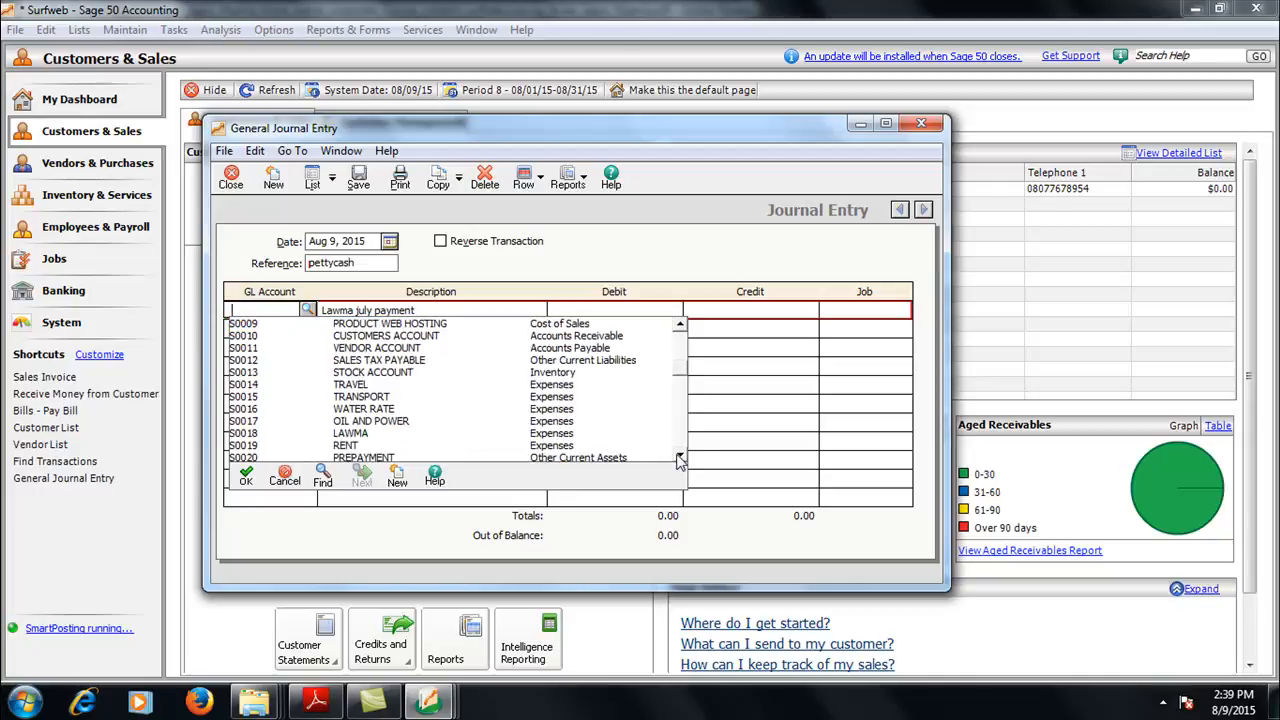
left_click(679, 460)
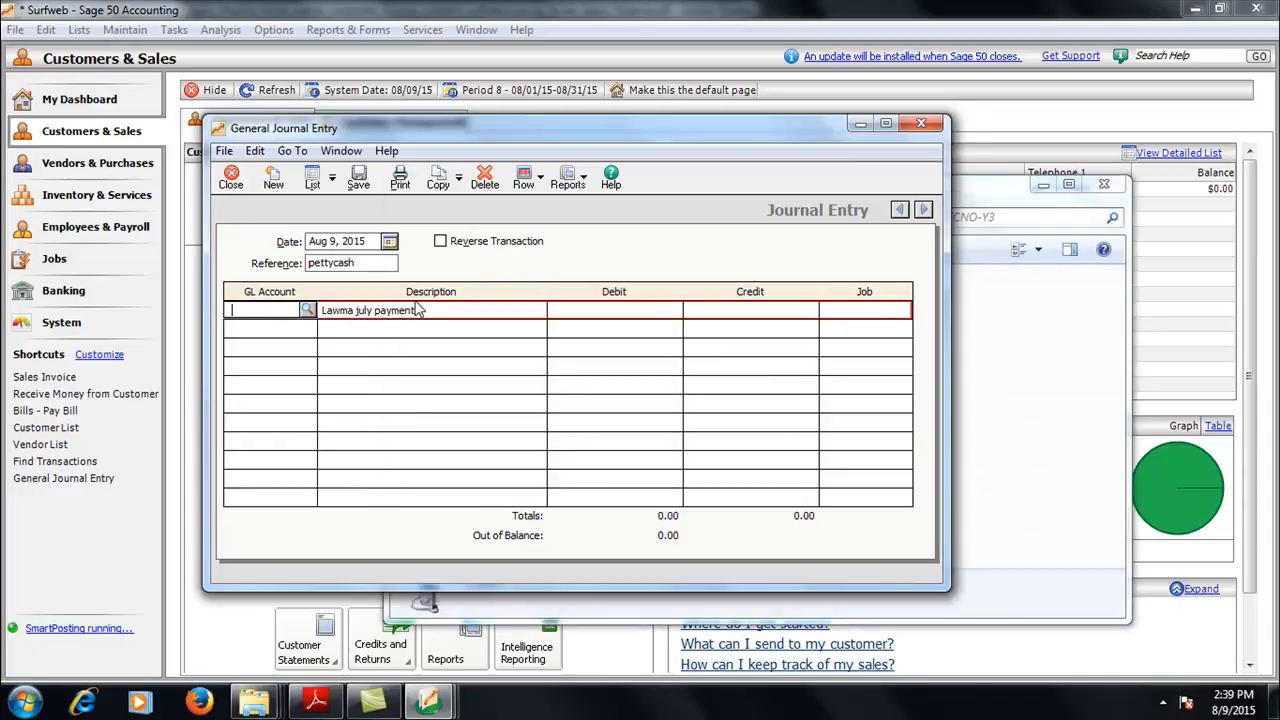
left_click(307, 310)
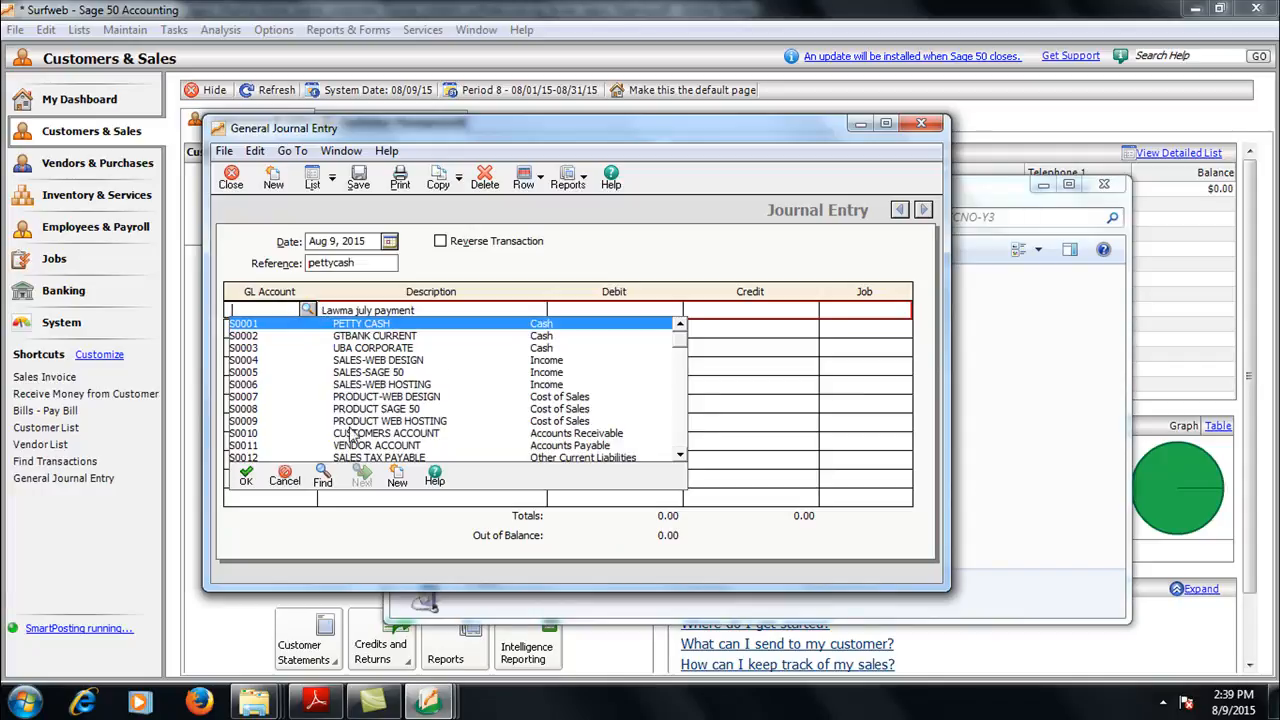
left_click(679, 457)
left_click(679, 457)
left_click(679, 457)
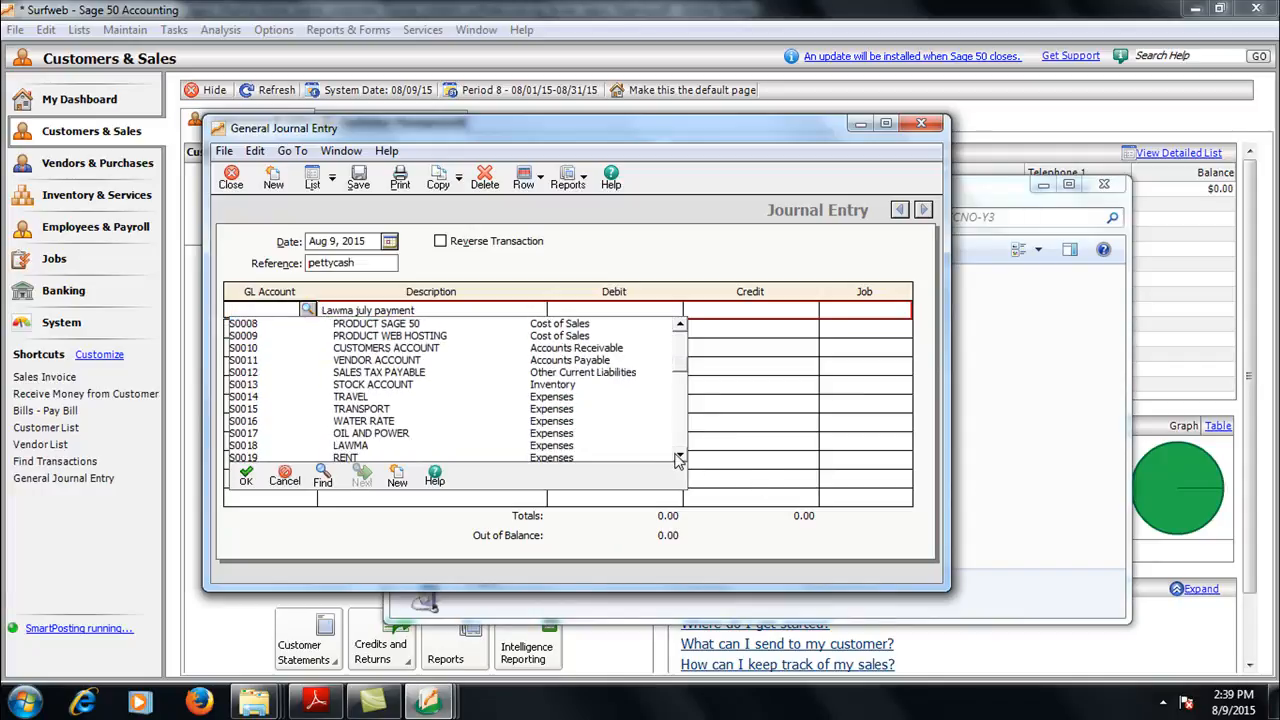
double_click(352, 445)
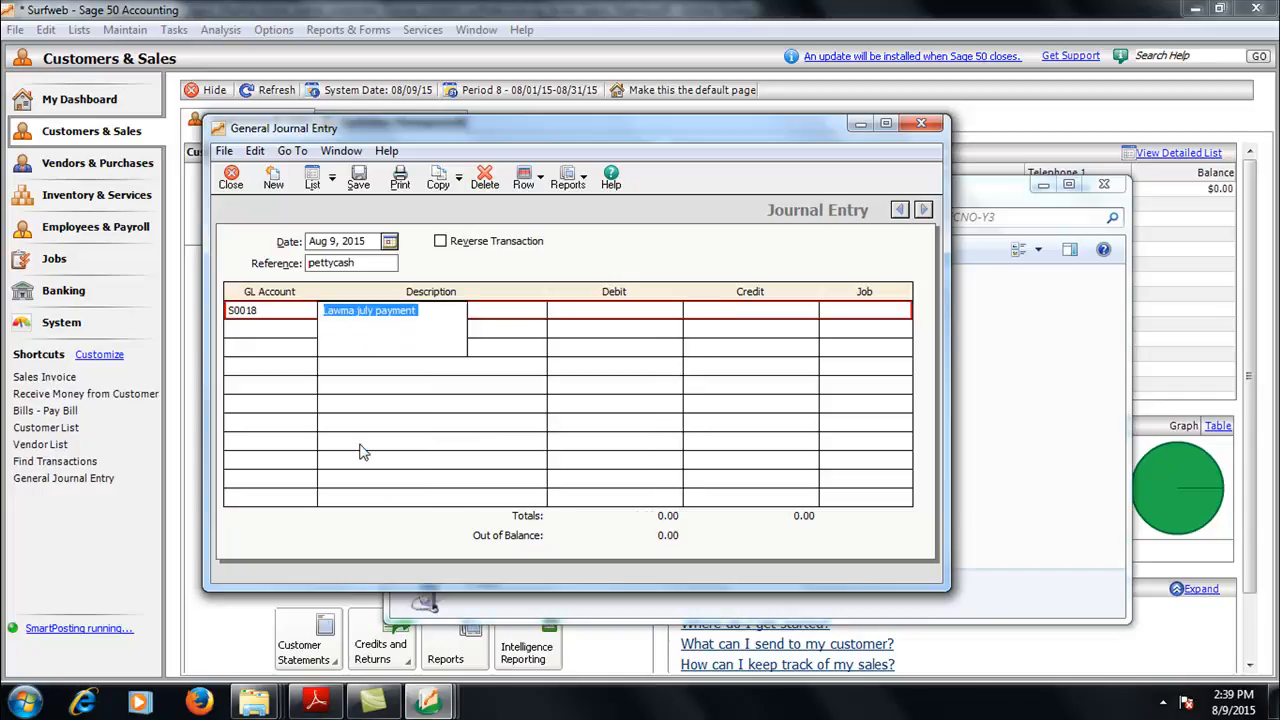
Enter "water rate" as the description of the second journal line
left_click(288, 334)
left_click(378, 332)
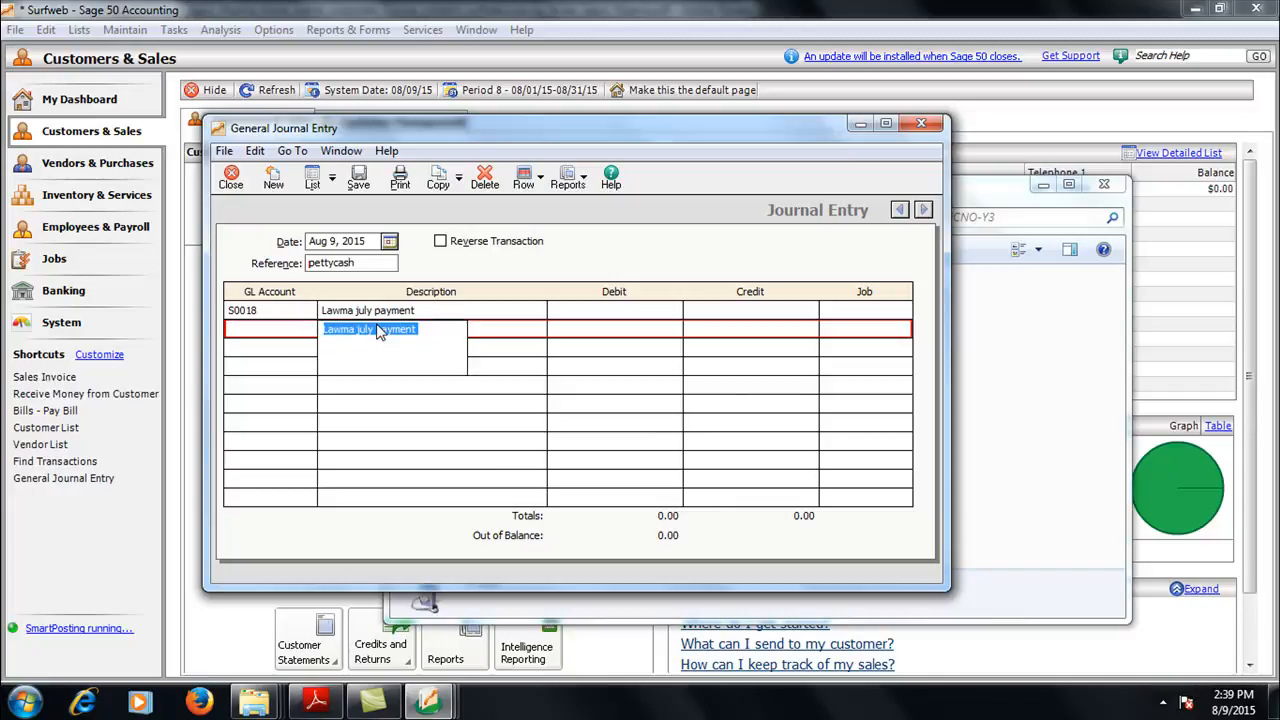
type("wate")
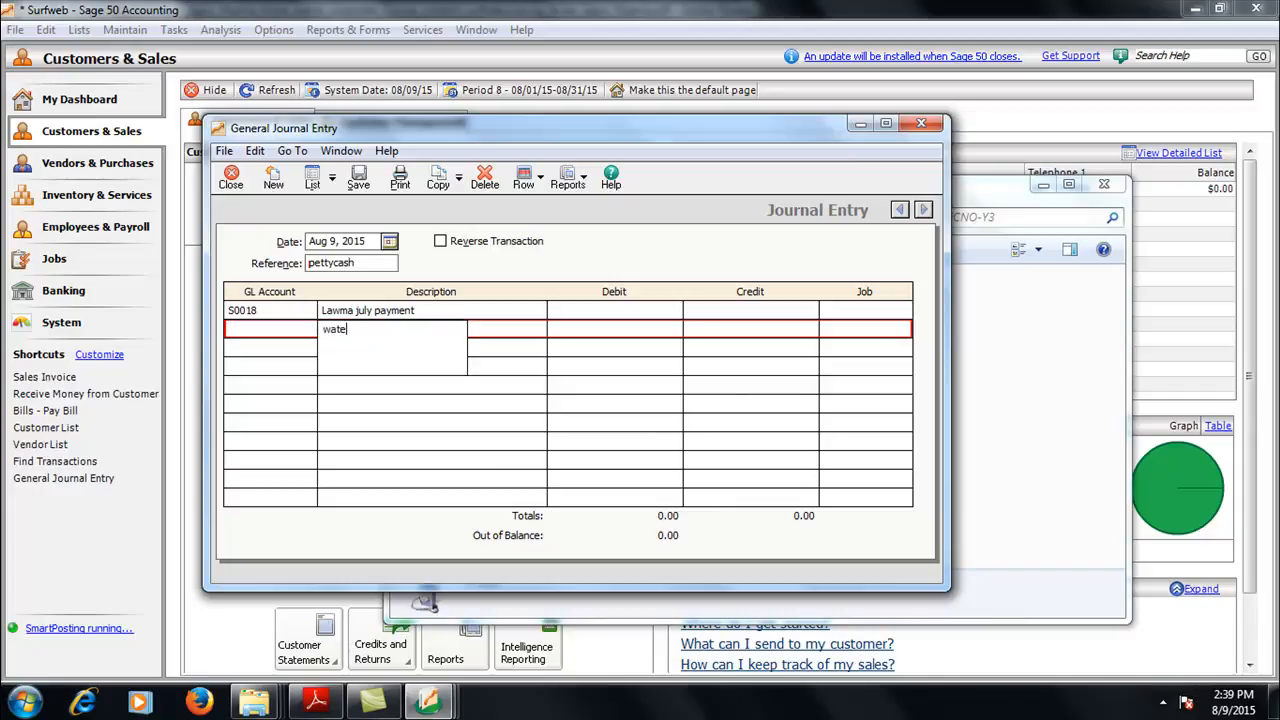
type("r rate")
Assign the WATER RATE expense account S0016 as the GL account of the second journal line
left_click(280, 331)
left_click(309, 330)
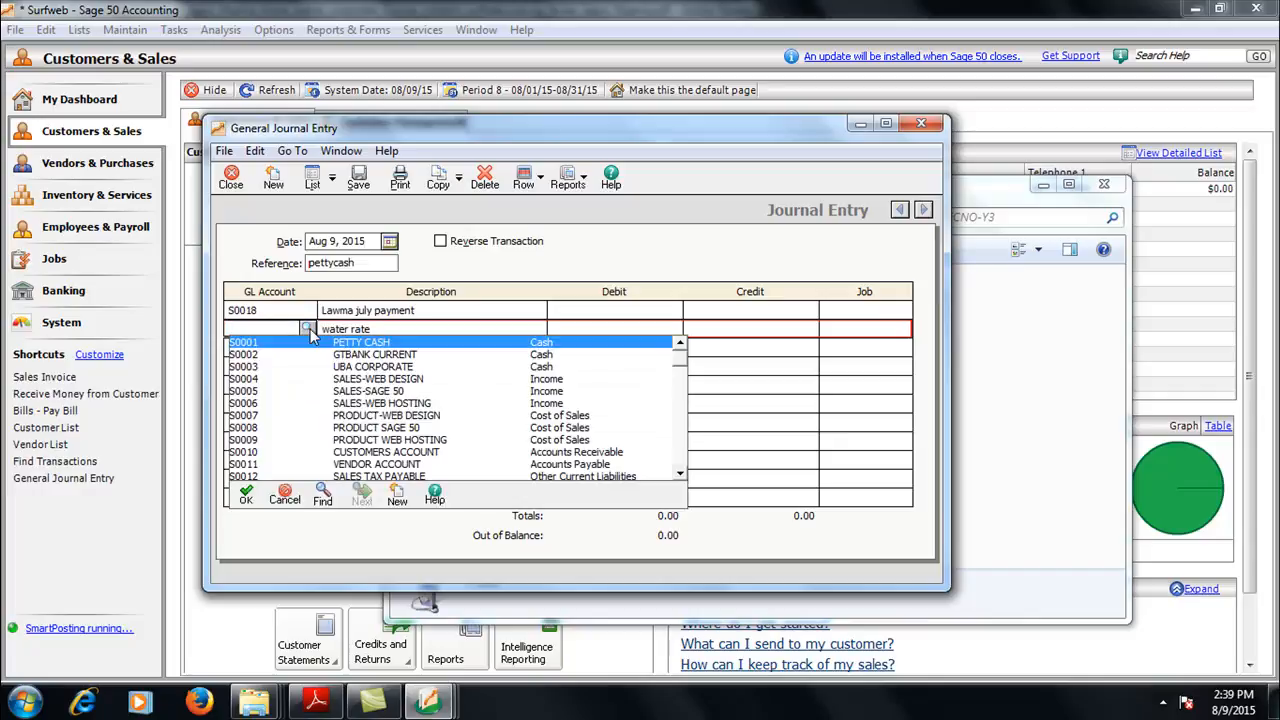
left_click(680, 474)
left_click(680, 476)
left_click(680, 476)
left_click(680, 476)
left_click(680, 476)
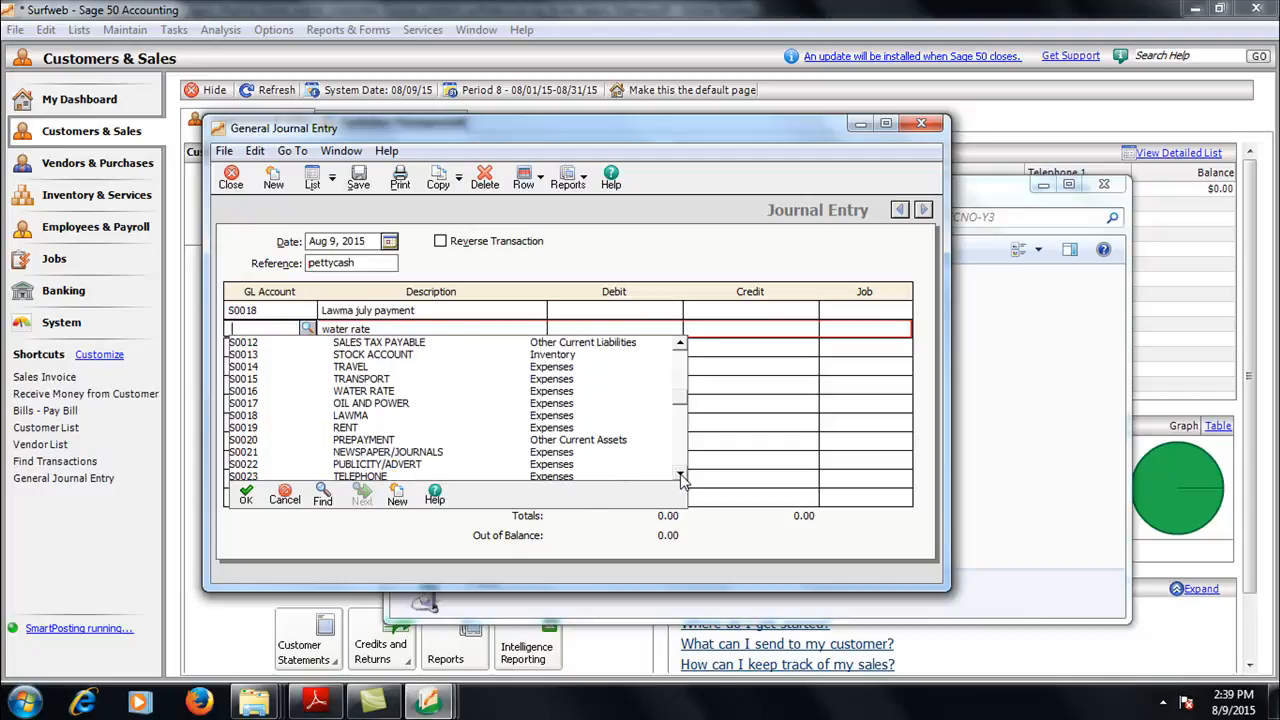
double_click(365, 392)
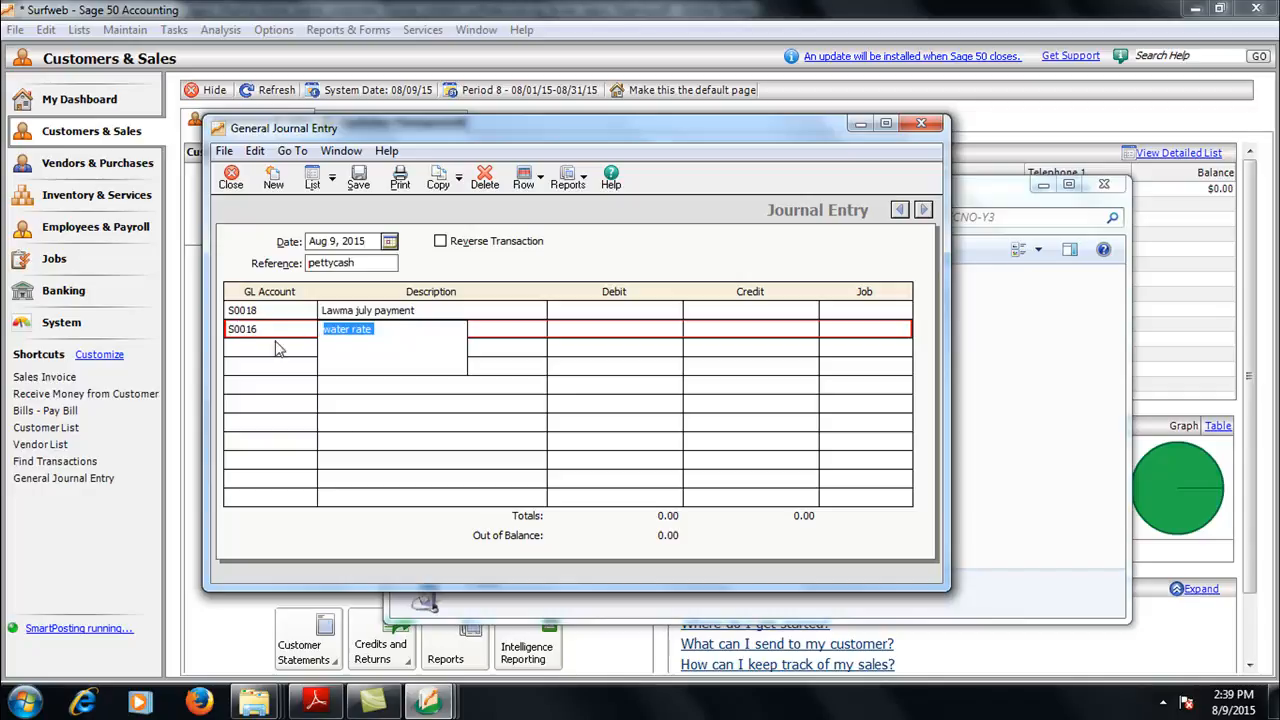
Enter debits of 2000 for the Lawma july payment line and 1750 for the water rate line
left_click(604, 311)
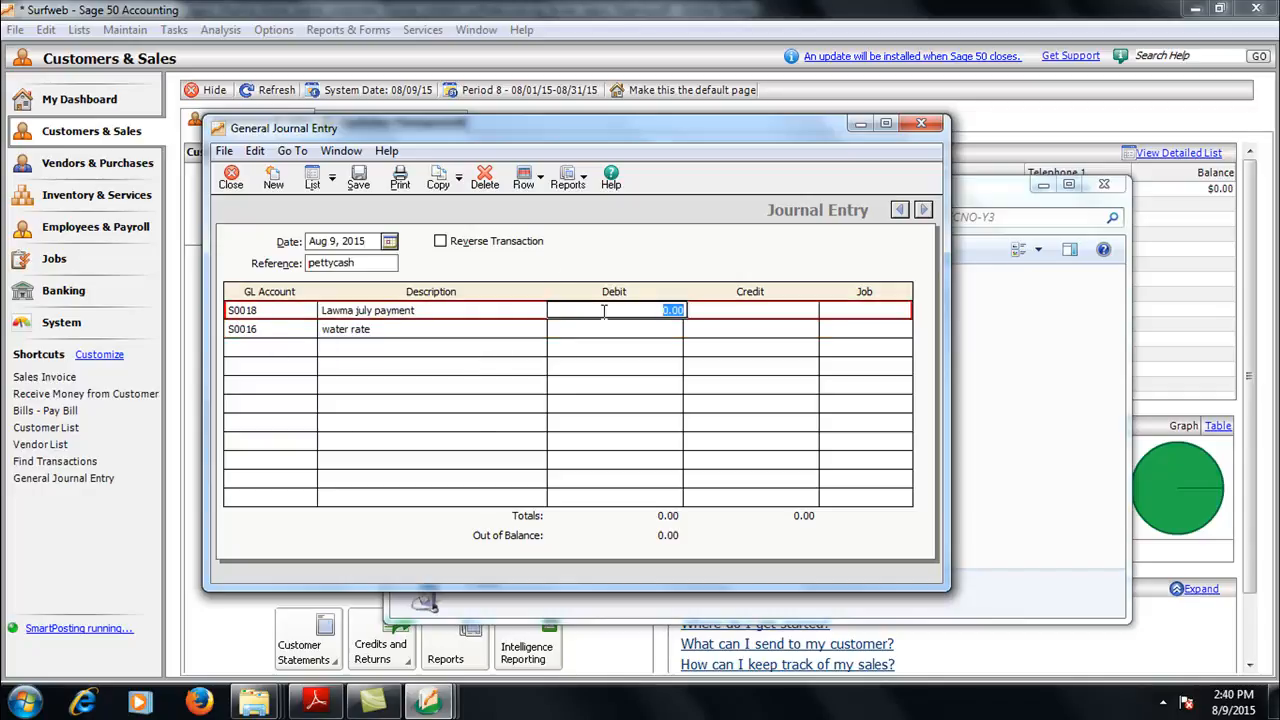
right_click(605, 316)
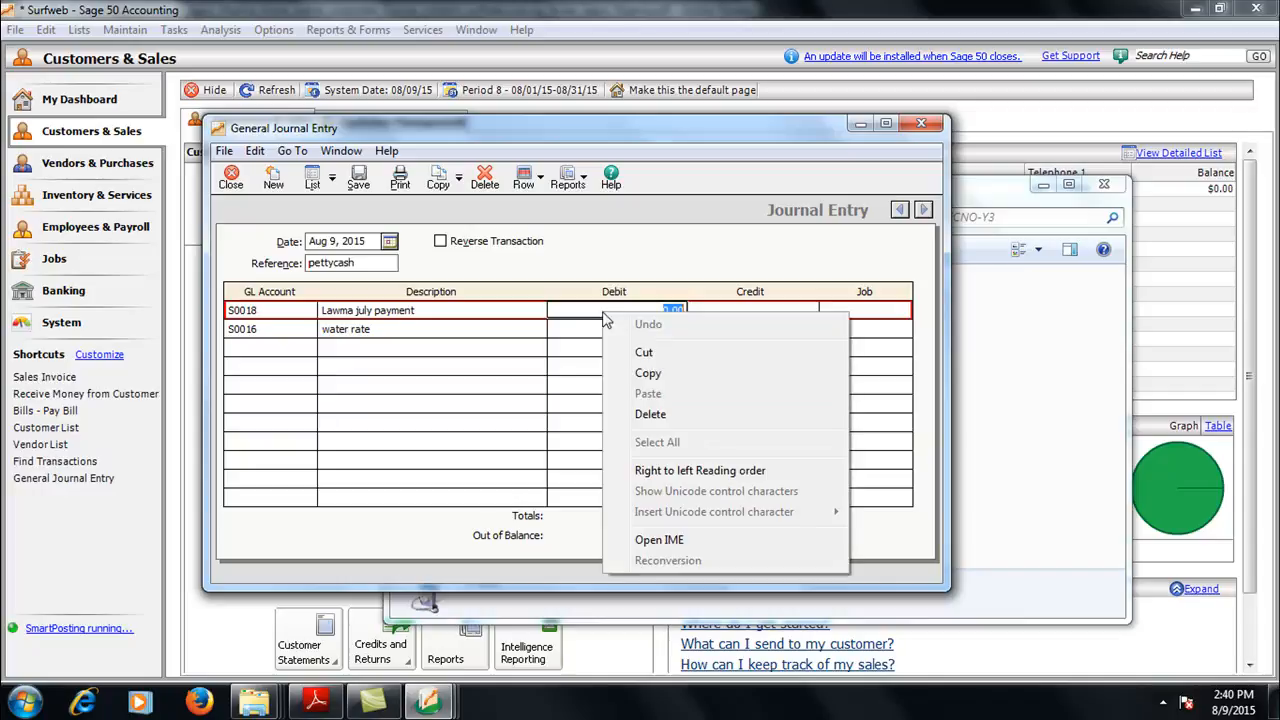
left_click(586, 310)
left_click_drag(586, 310, 704, 311)
type("2000")
key("Tab")
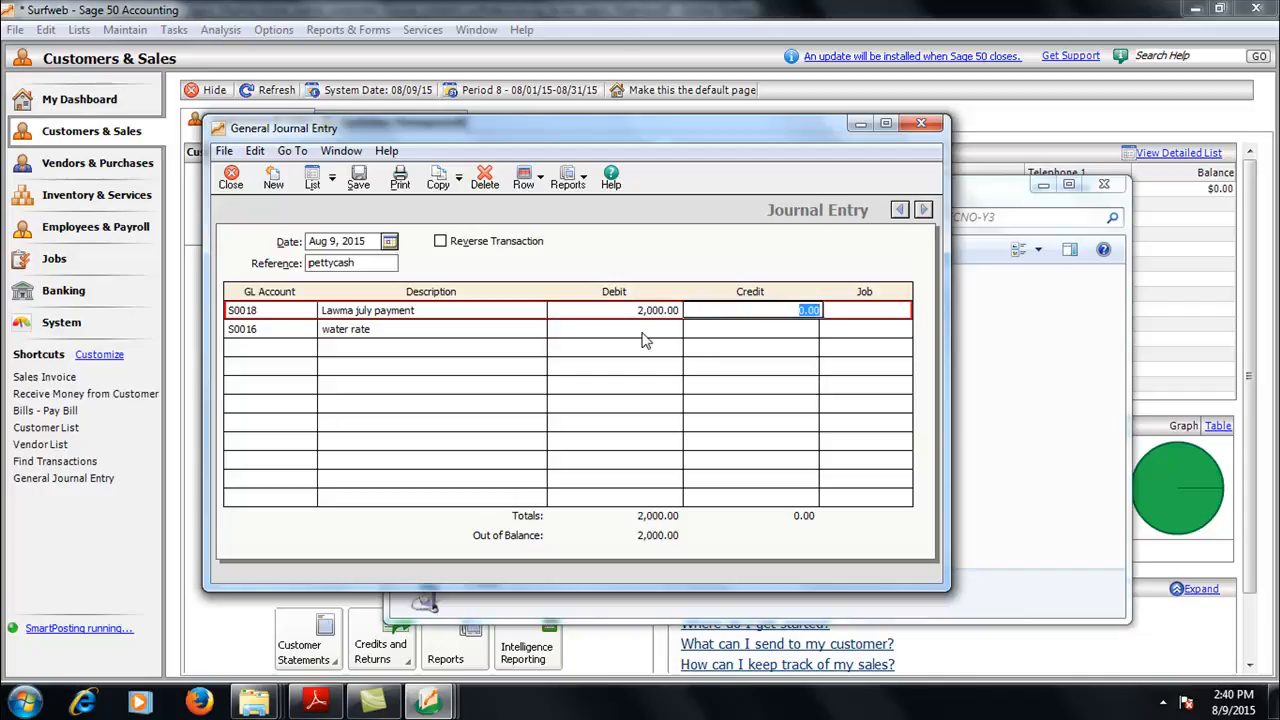
left_click(643, 330)
type("1750")
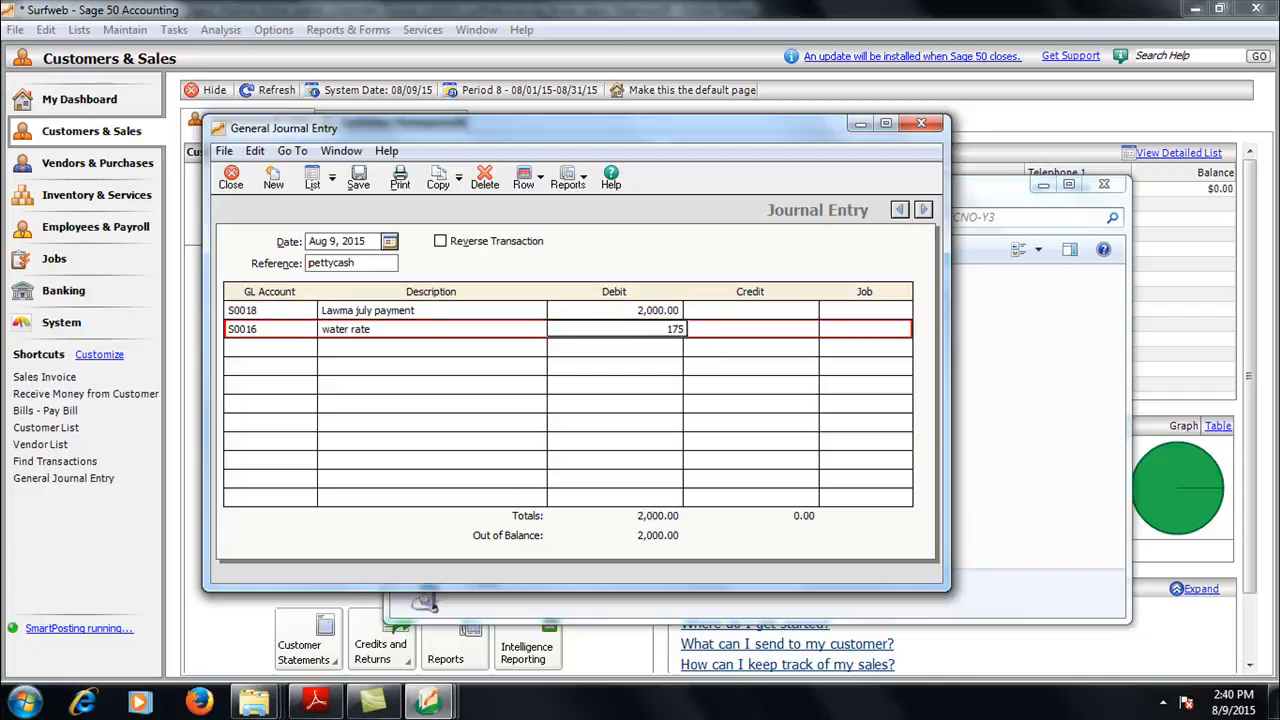
Assign the TRANSPORT expense account S0015 as the GL account of the third journal line
left_click(297, 350)
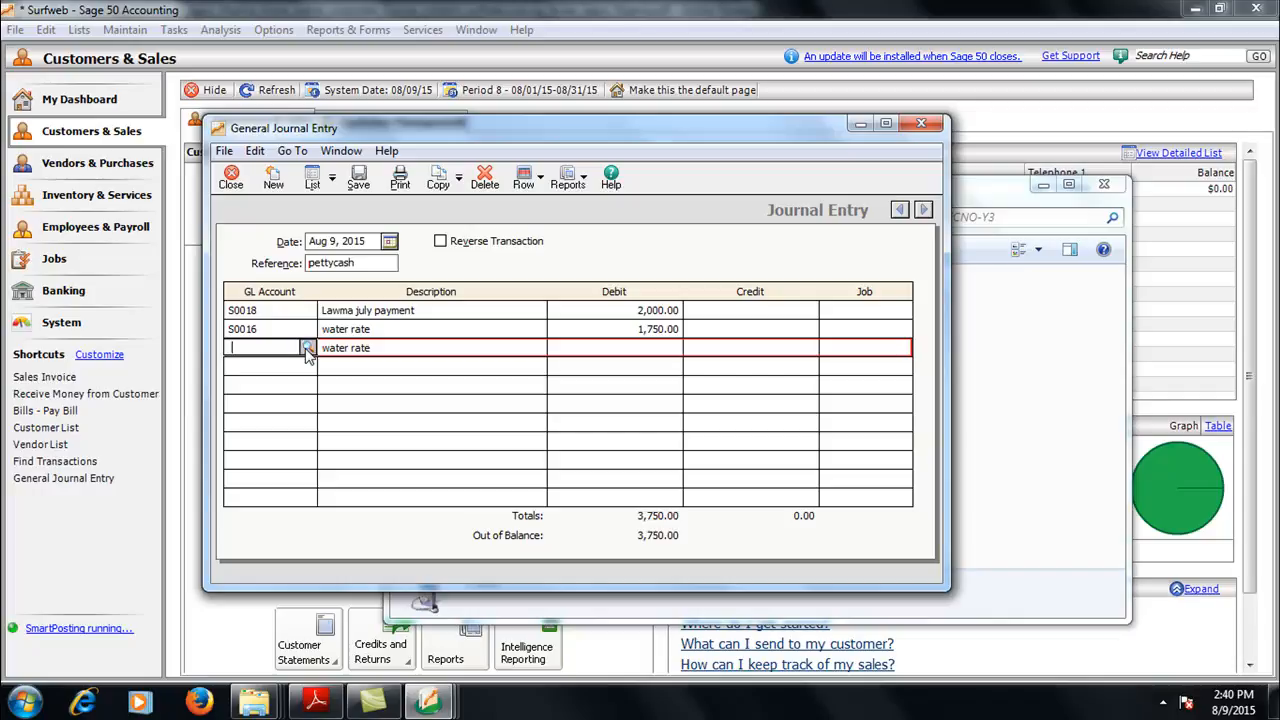
left_click(308, 348)
left_click(679, 496)
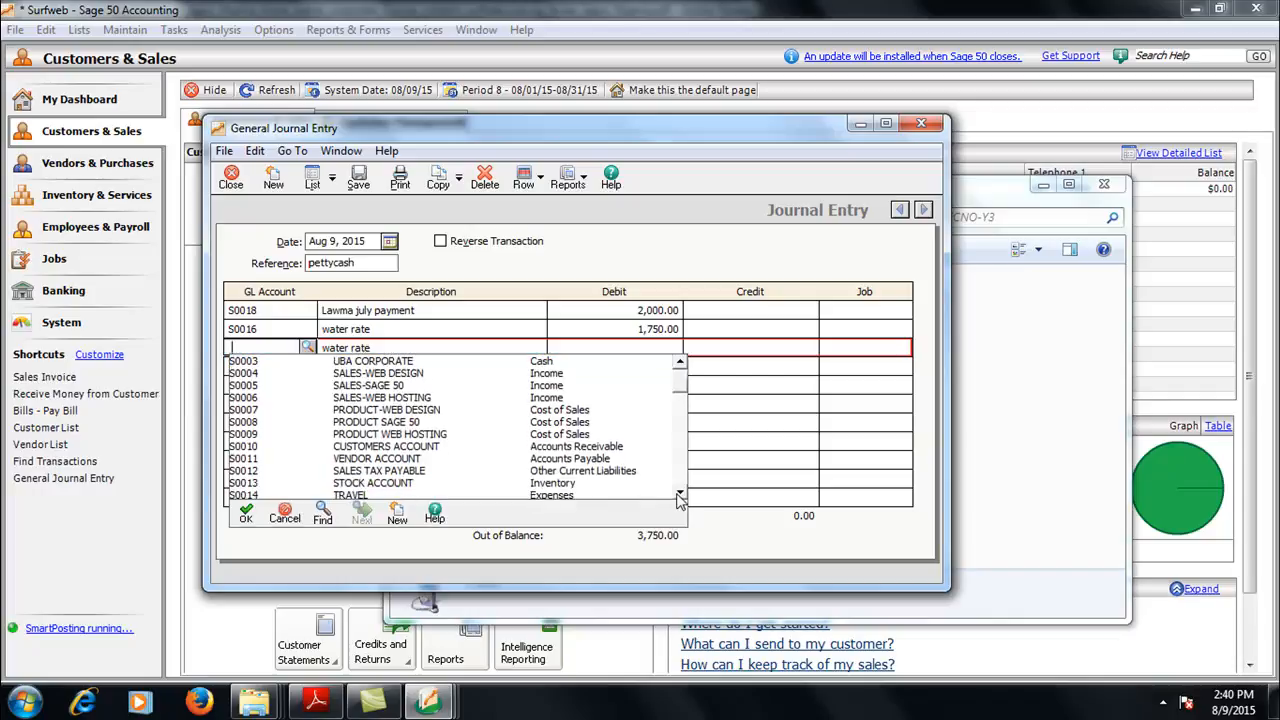
left_click(679, 496)
left_click(366, 459)
left_click(366, 461)
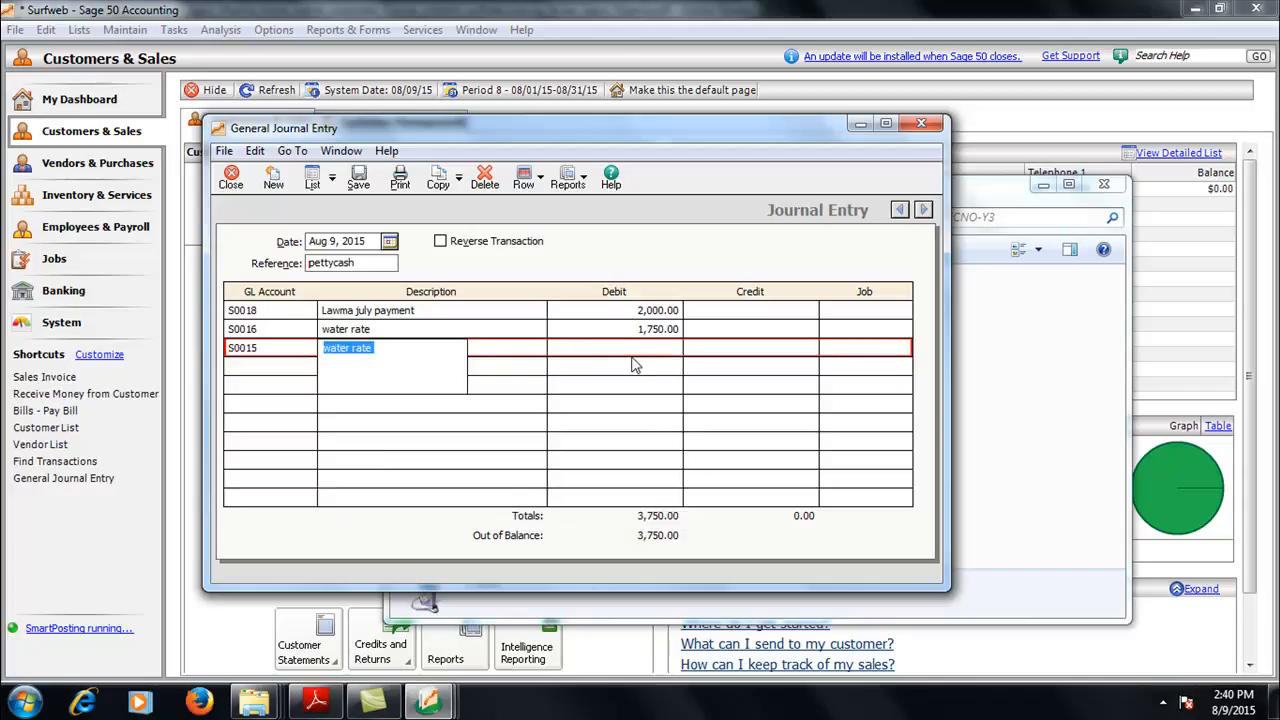
Describe the third journal line as "to and fro to water cor and lawma" and debit it 750
type("tran")
key("BackSpace")
key("BackSpace")
key("BackSpace")
key("BackSpace")
type("to an")
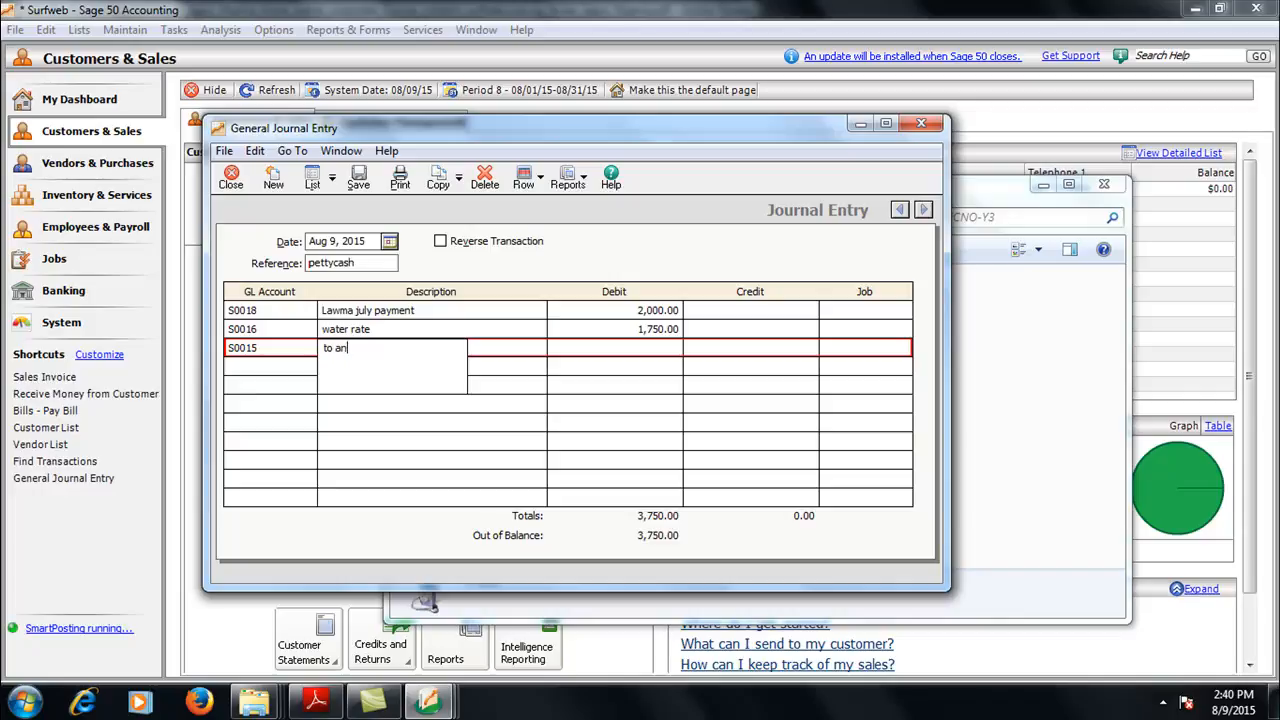
key("BackSpace")
type("nd fro to wa")
type("ter cor and w")
key("BackSpace")
type("lawma")
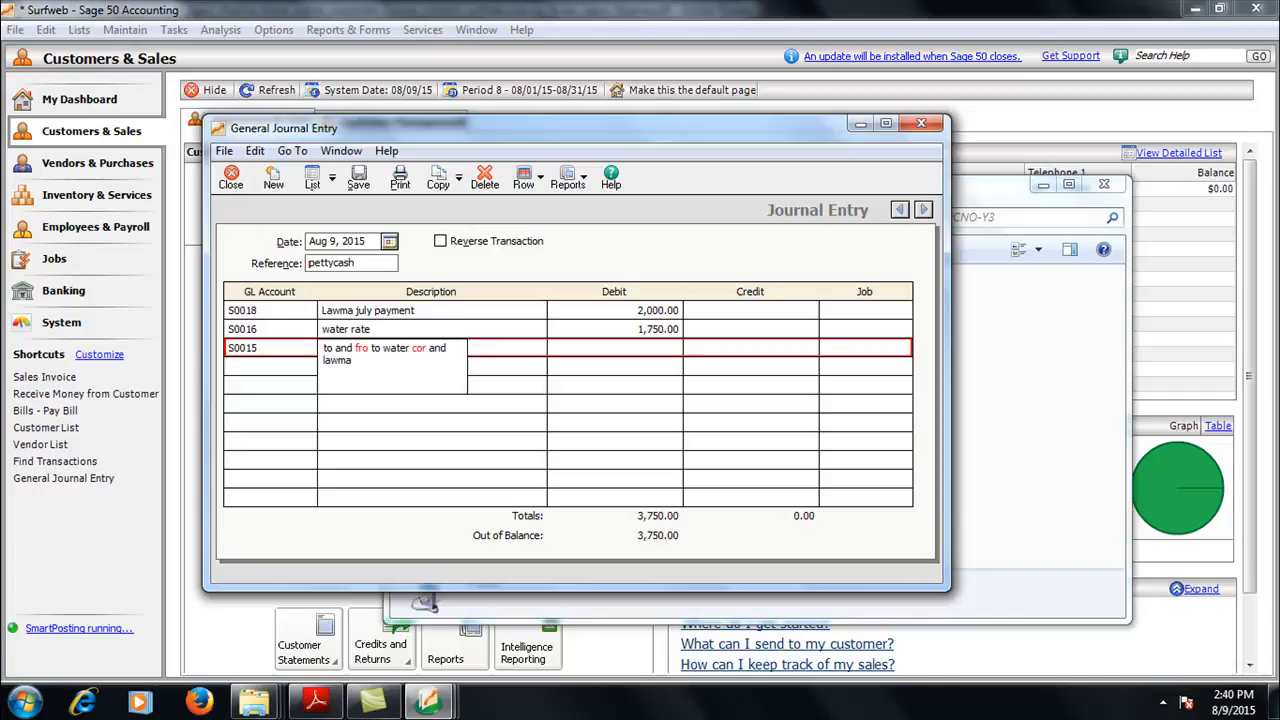
key("Tab")
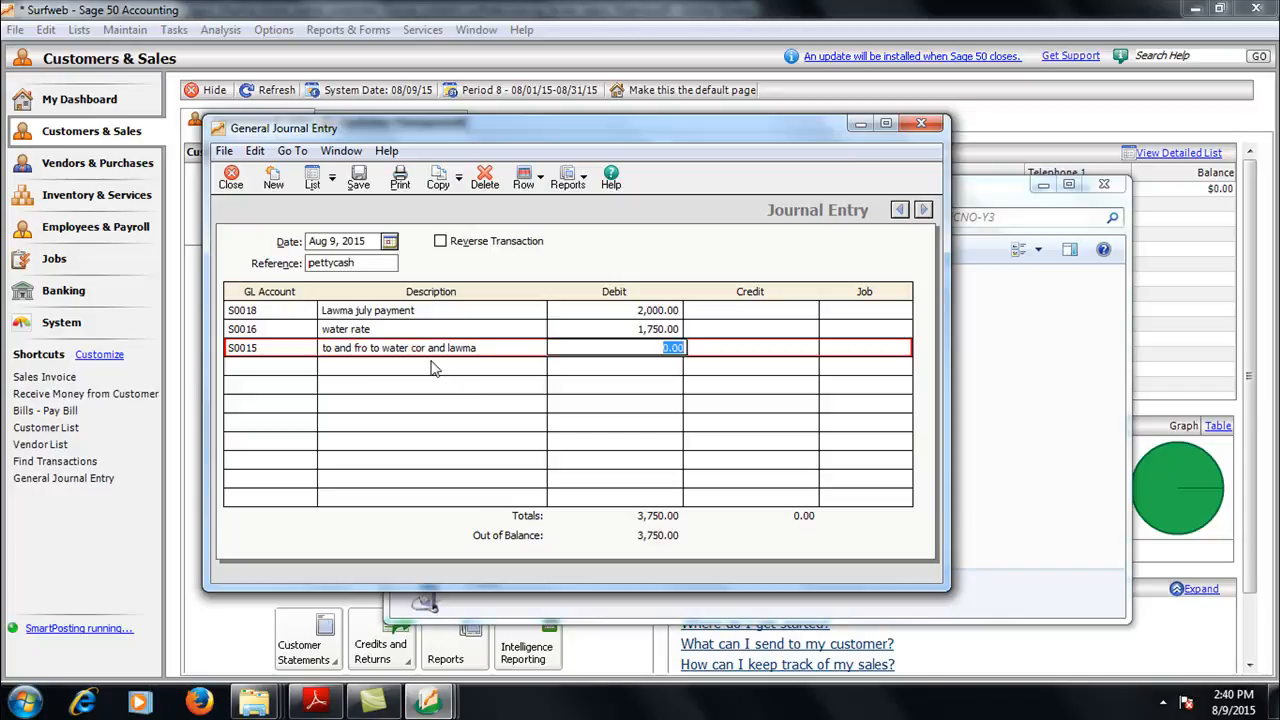
type("750")
key("Tab")
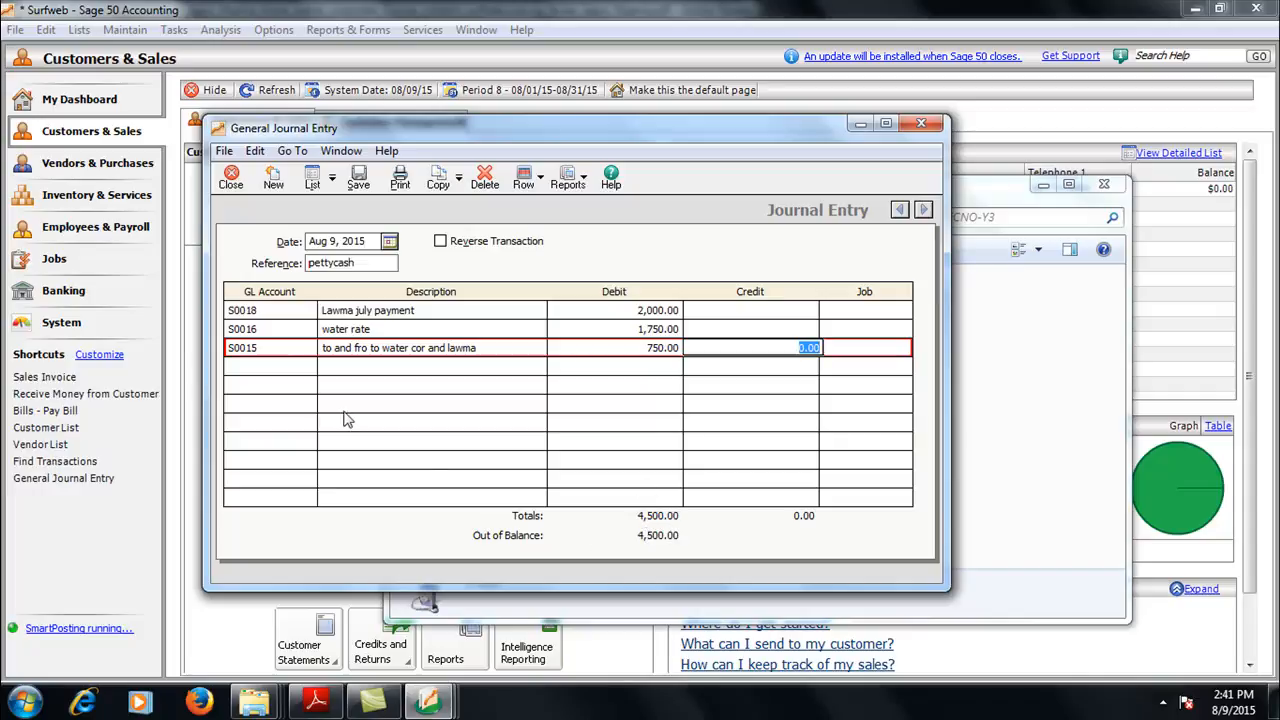
Add a fourth journal line for the PETTY CASH account S0001, described as "cash disburse", with a credit of 4500
left_click(284, 373)
left_click(306, 368)
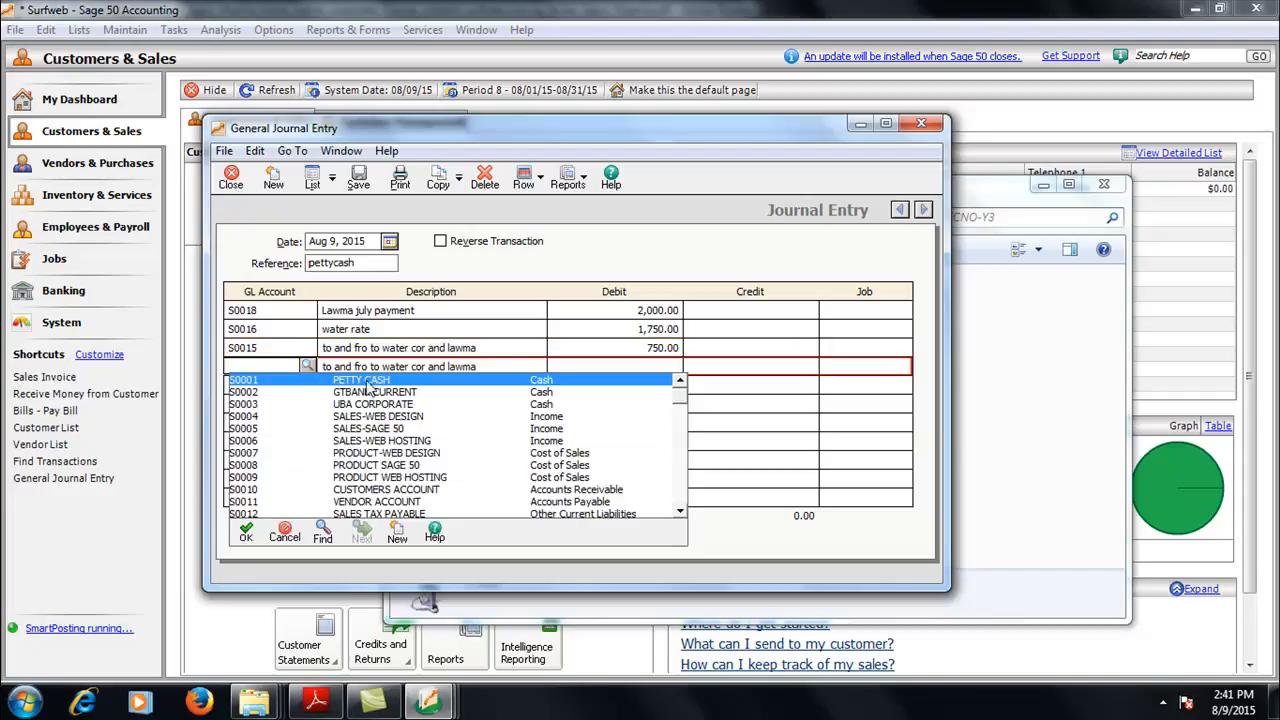
double_click(367, 381)
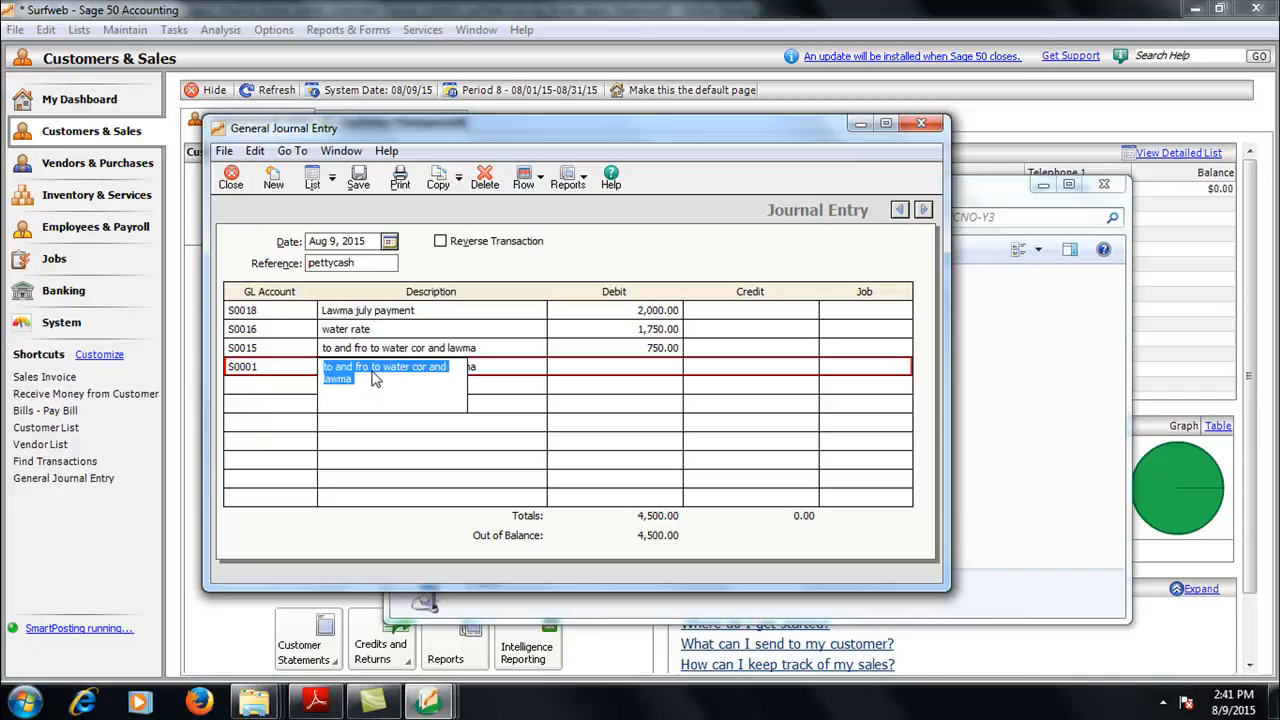
type("cash ")
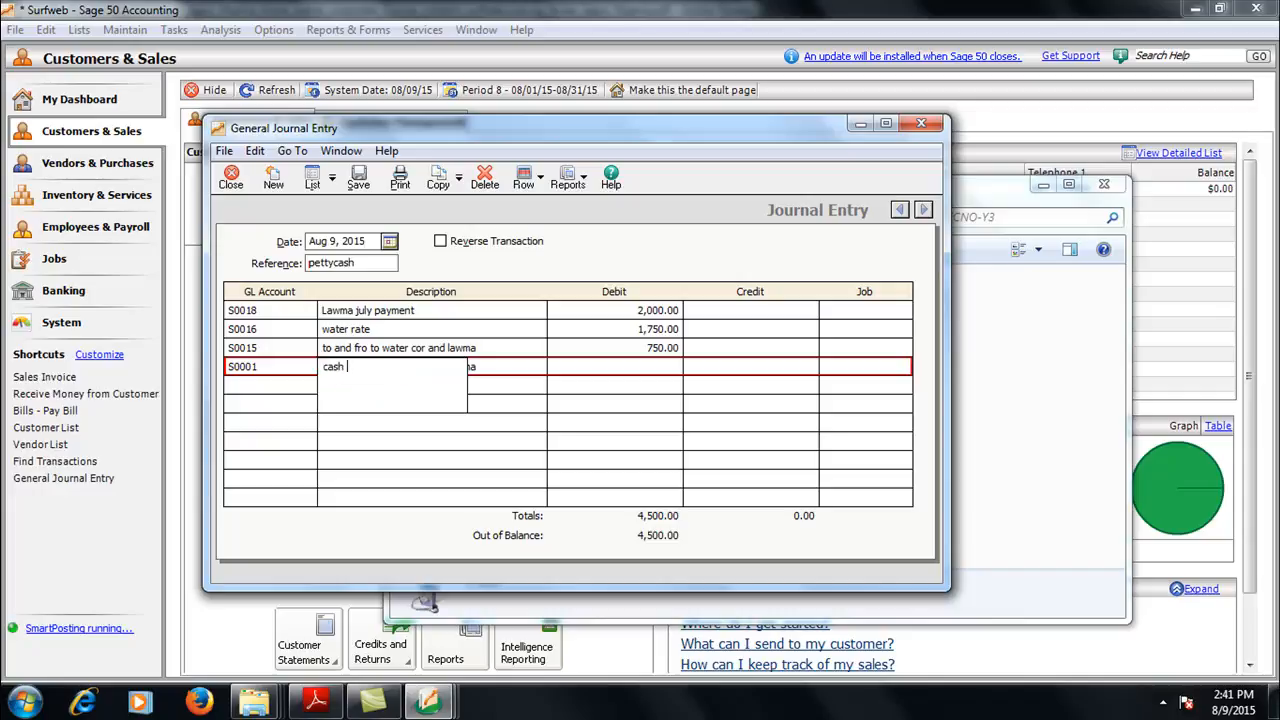
type("disburse")
key("Tab")
key("Tab")
type("4500")
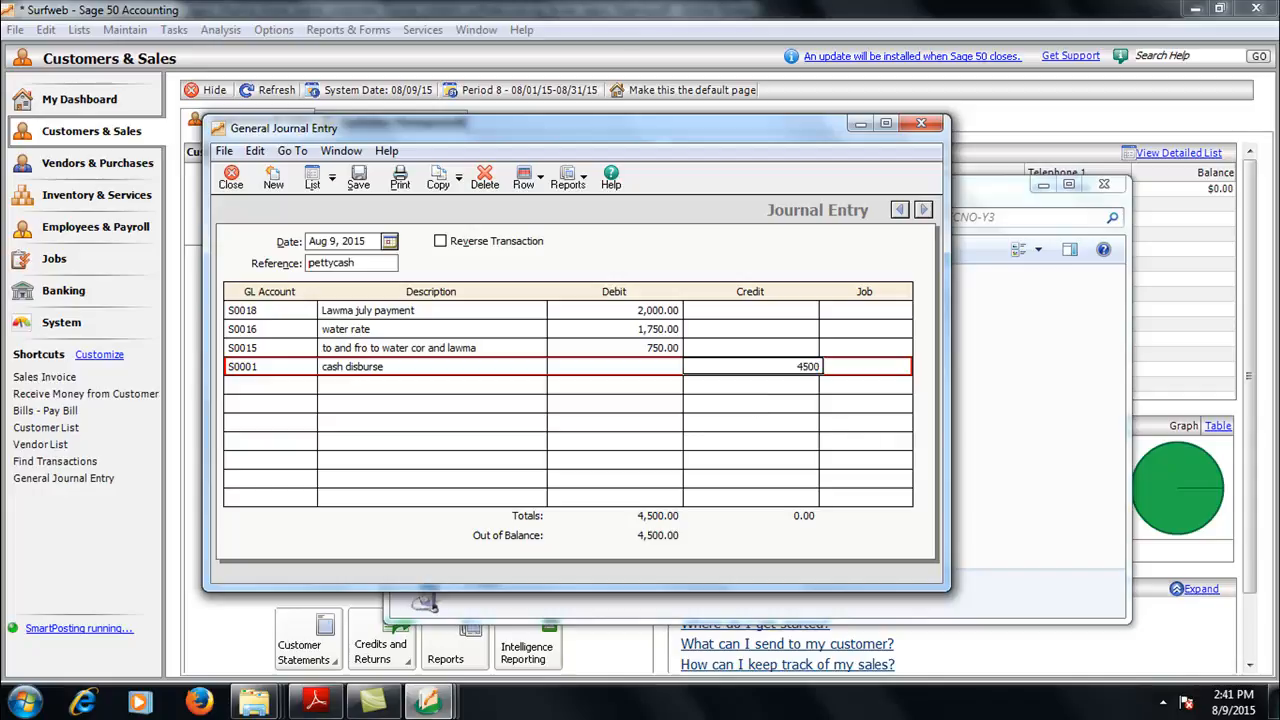
key("Tab")
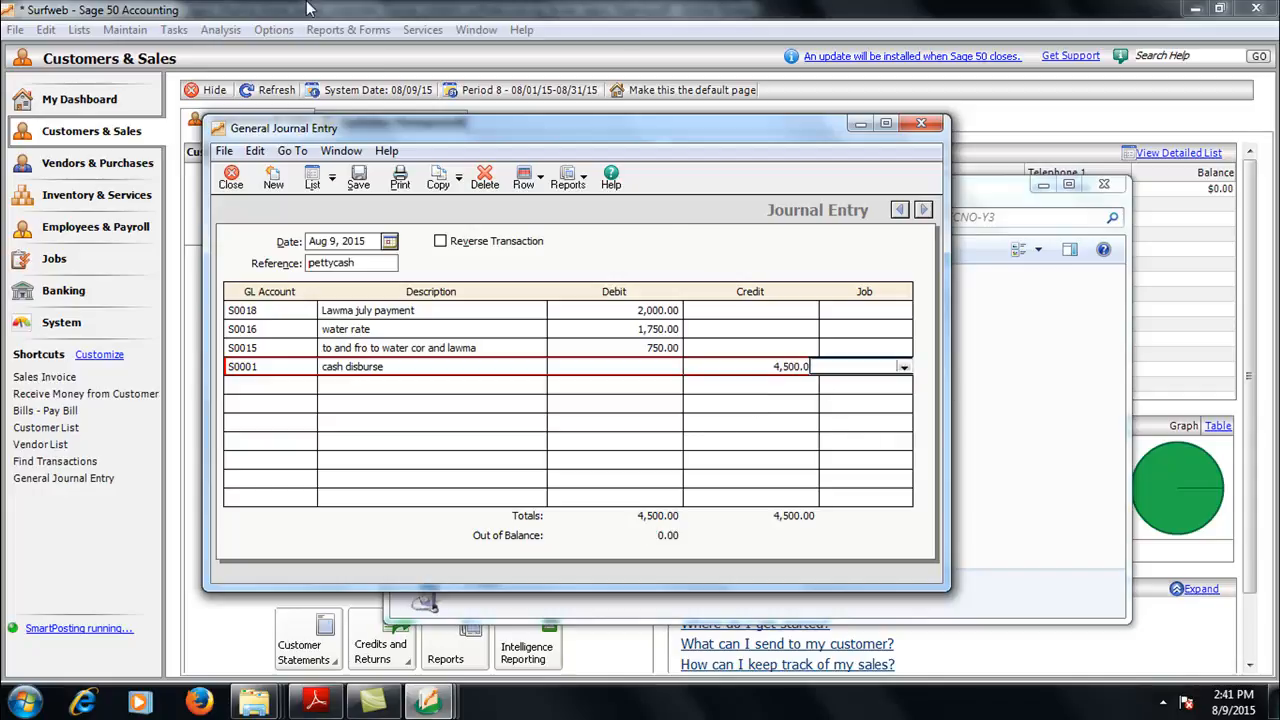
Display the standard Balance Sheet to check the petty cash balance before posting, and close the report and the report list
left_click(335, 31)
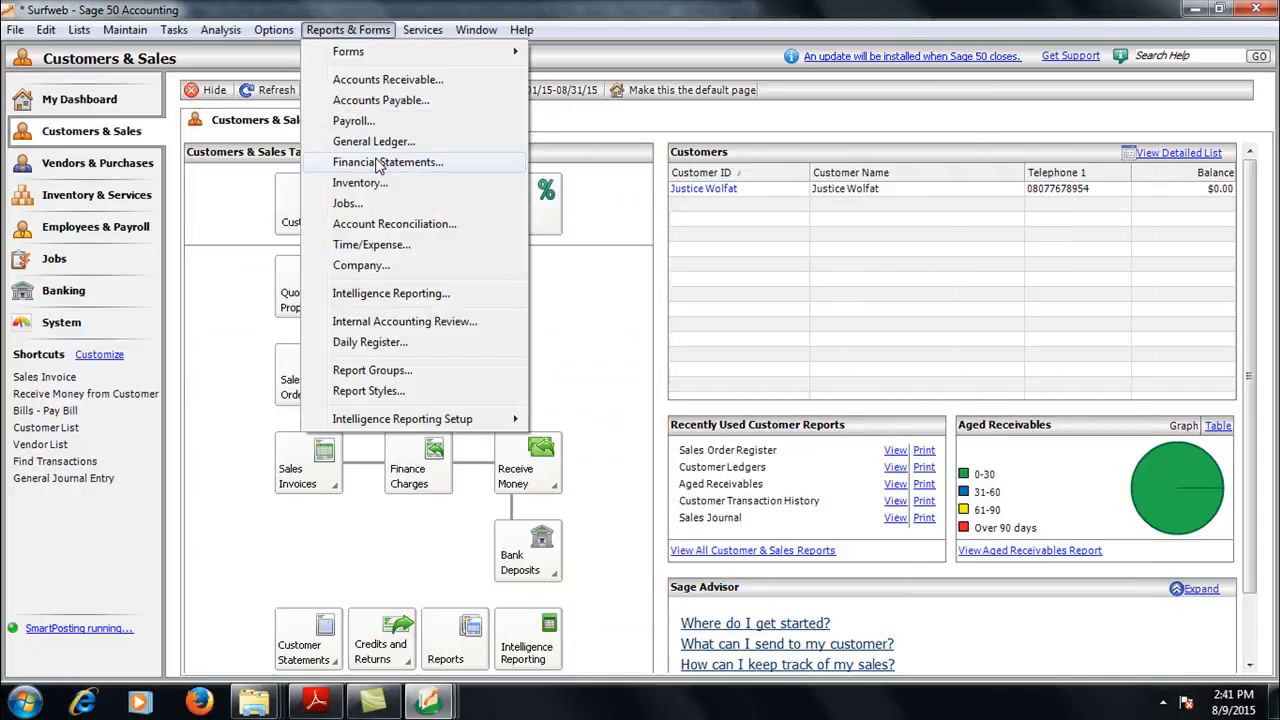
left_click(380, 164)
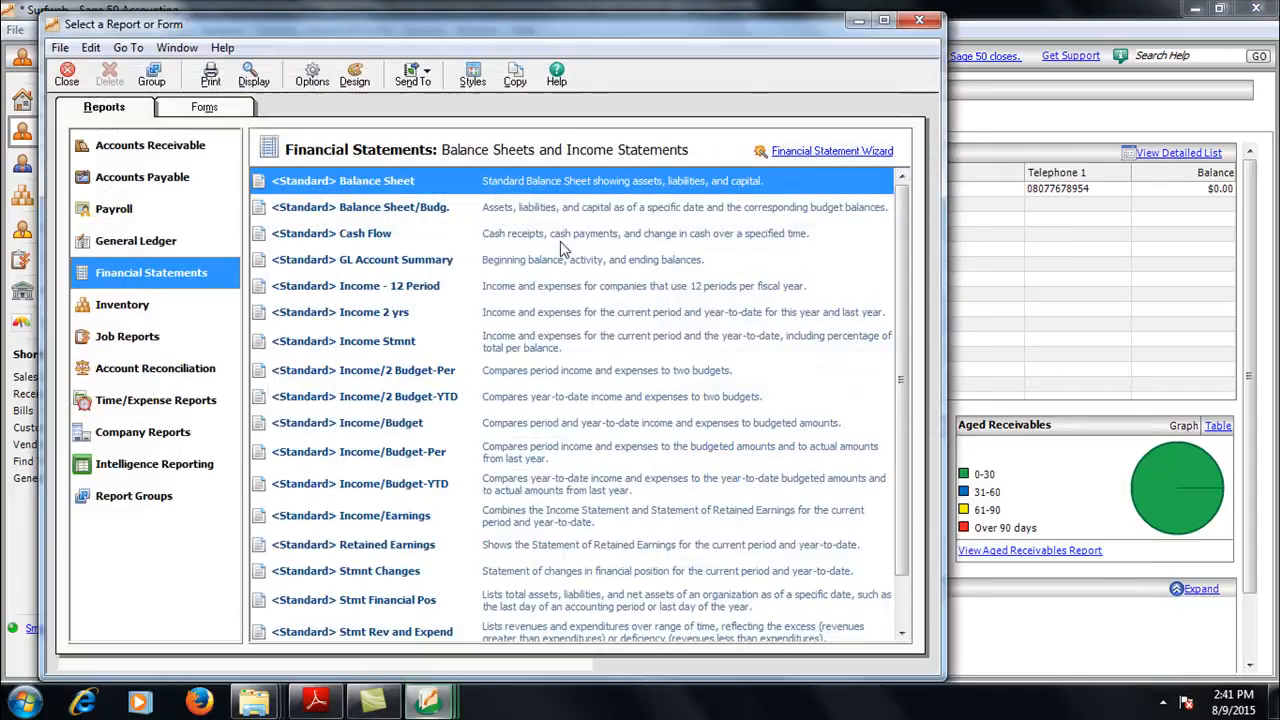
double_click(320, 192)
left_click(276, 391)
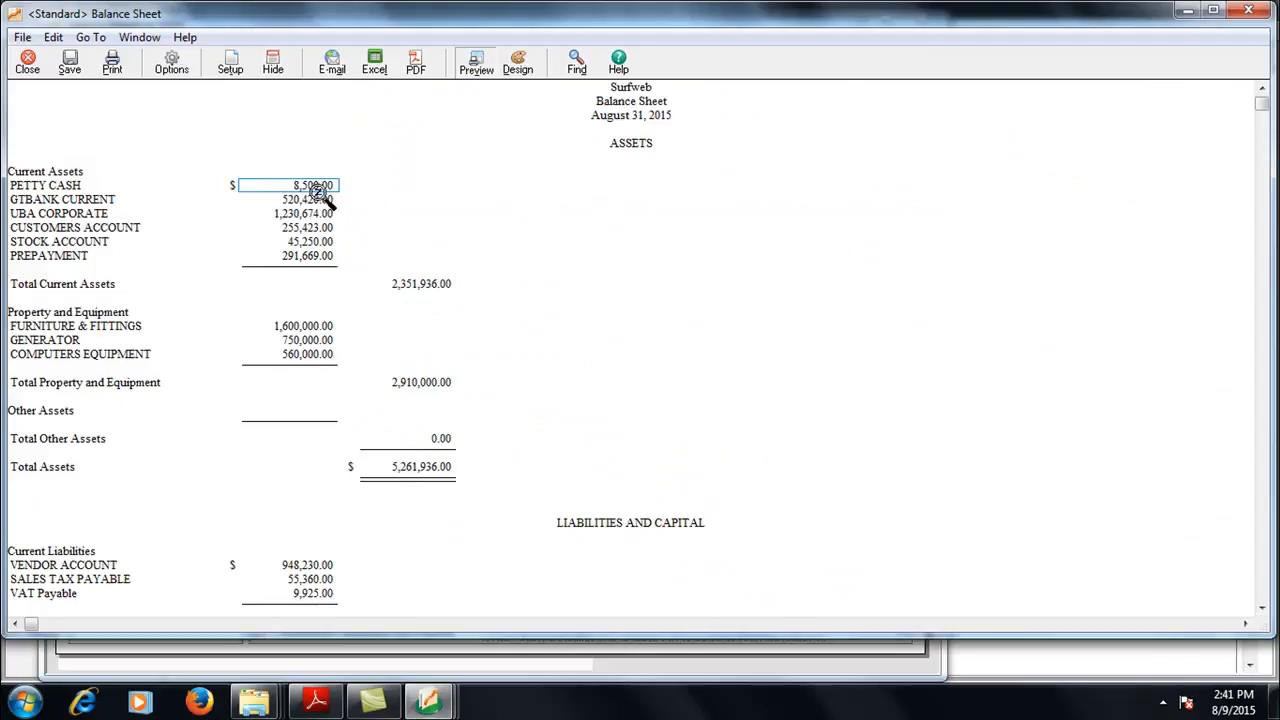
left_click(27, 62)
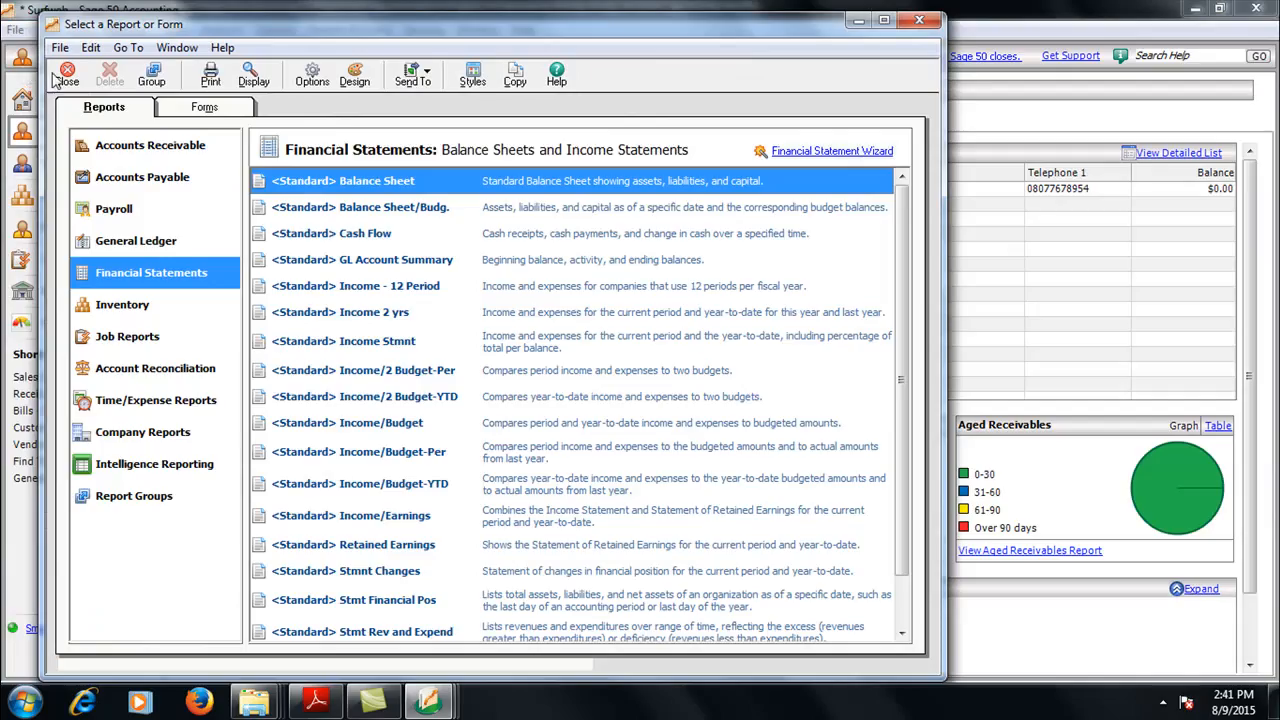
left_click(66, 74)
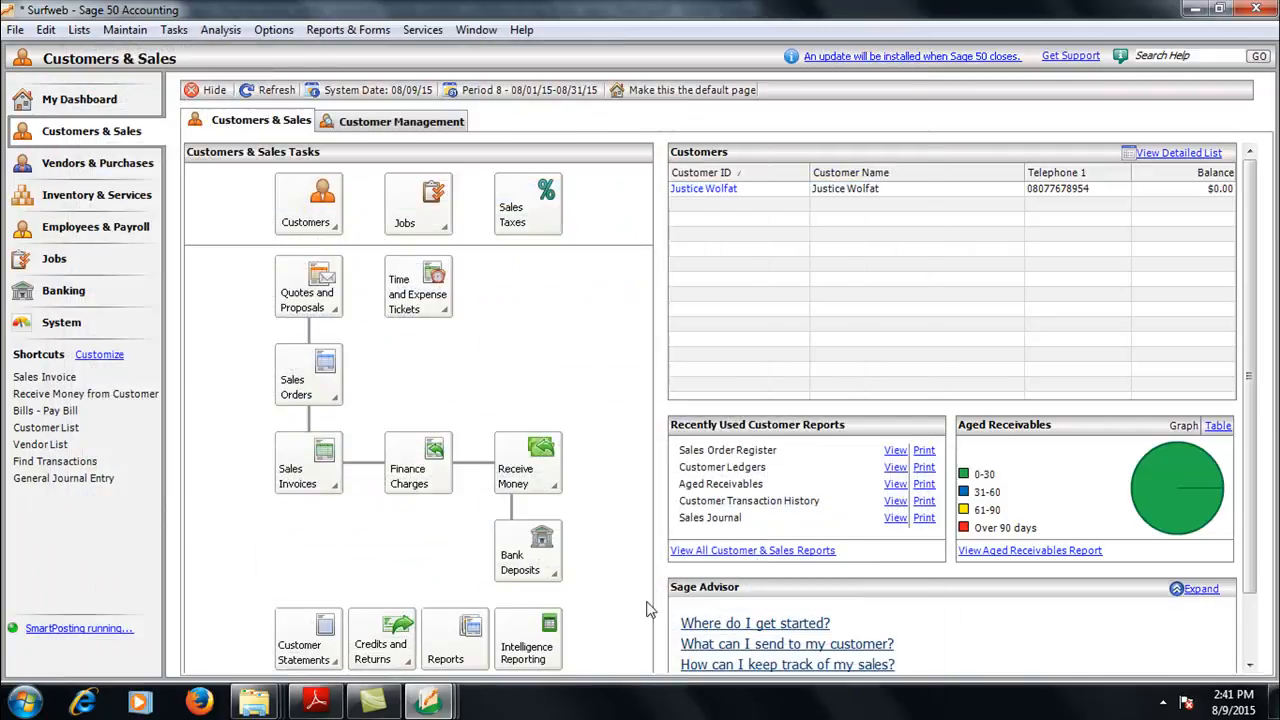
Return to the open general journal entry and save it
mouse_move(438, 703)
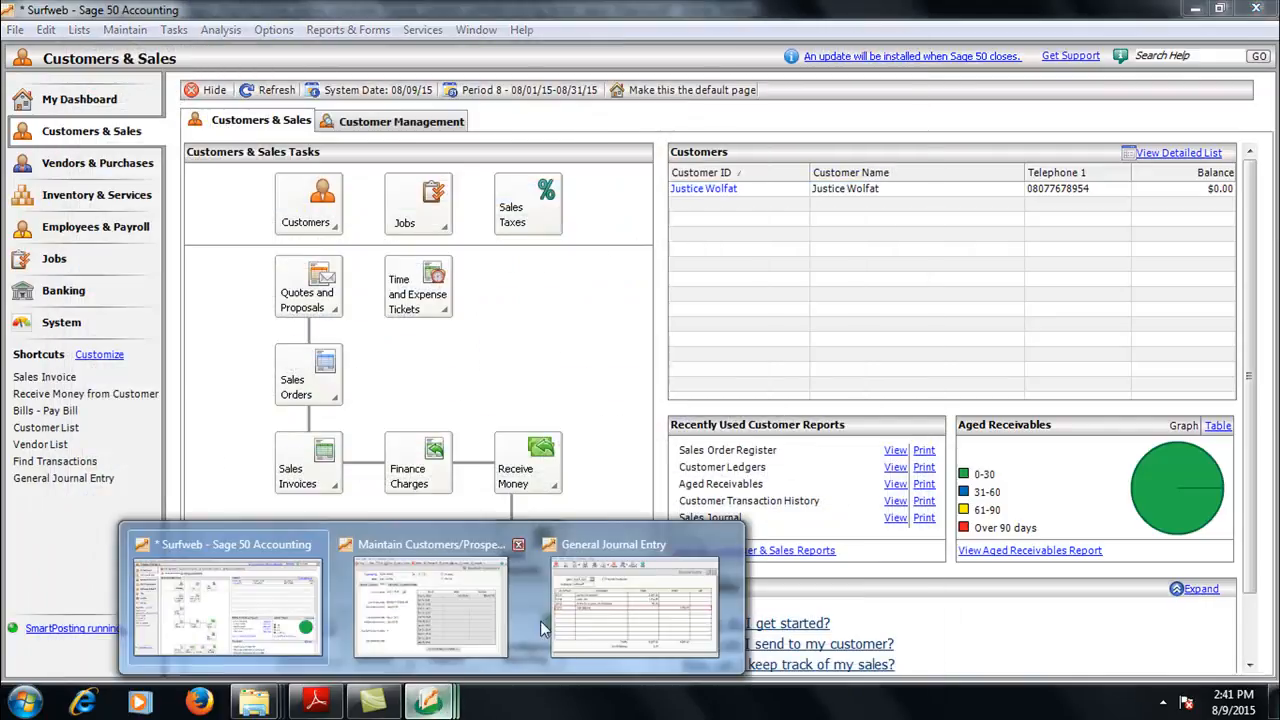
left_click(610, 598)
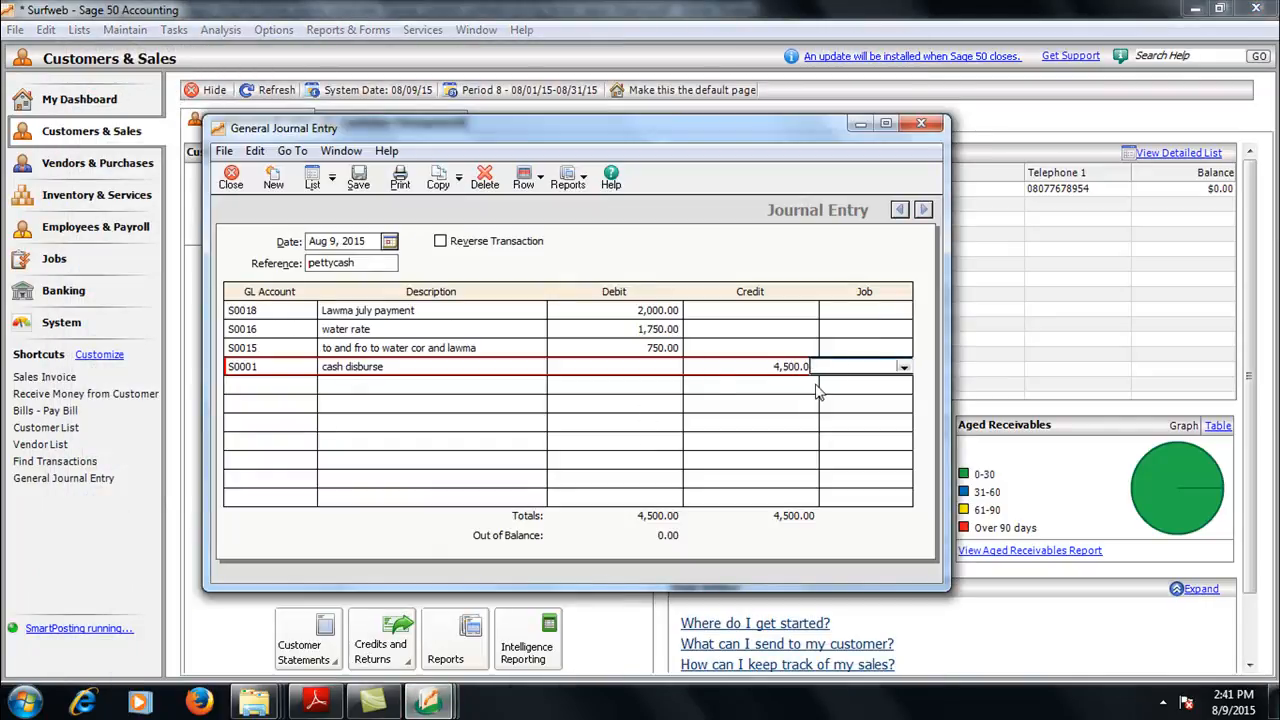
left_click(358, 184)
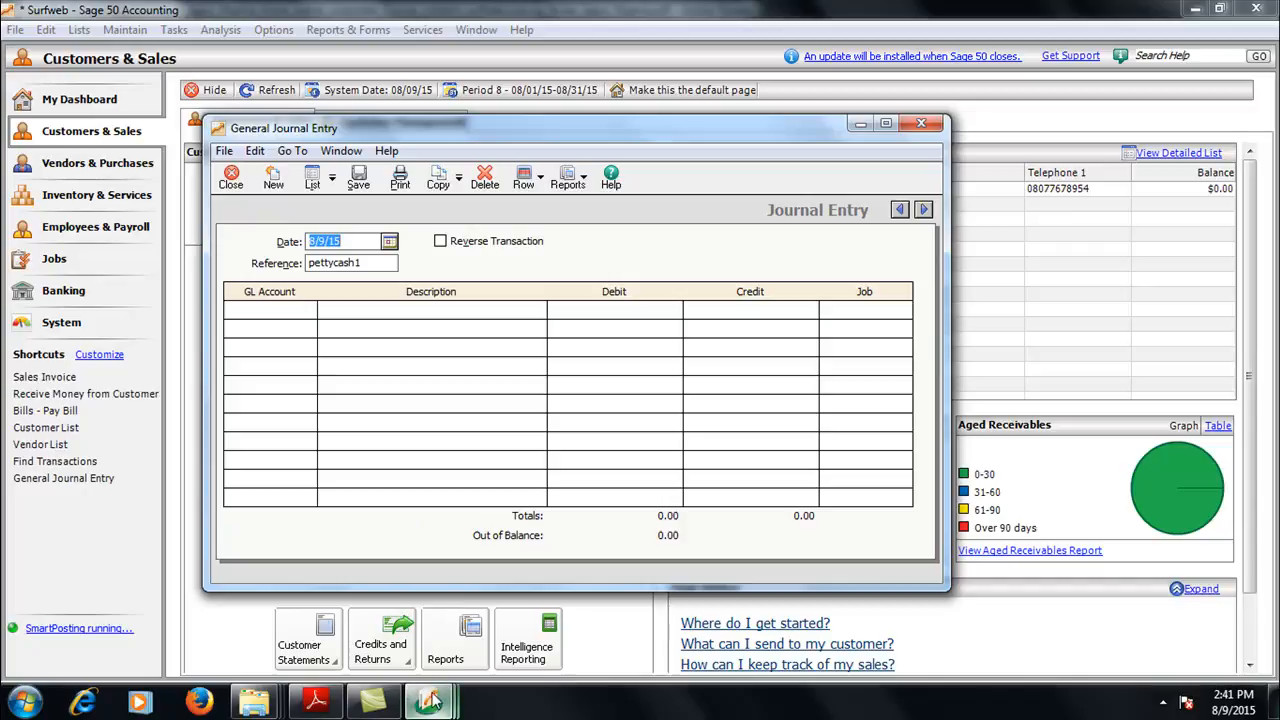
Close the Maintain Customers/Prospects window that is still open in the background
mouse_move(429, 703)
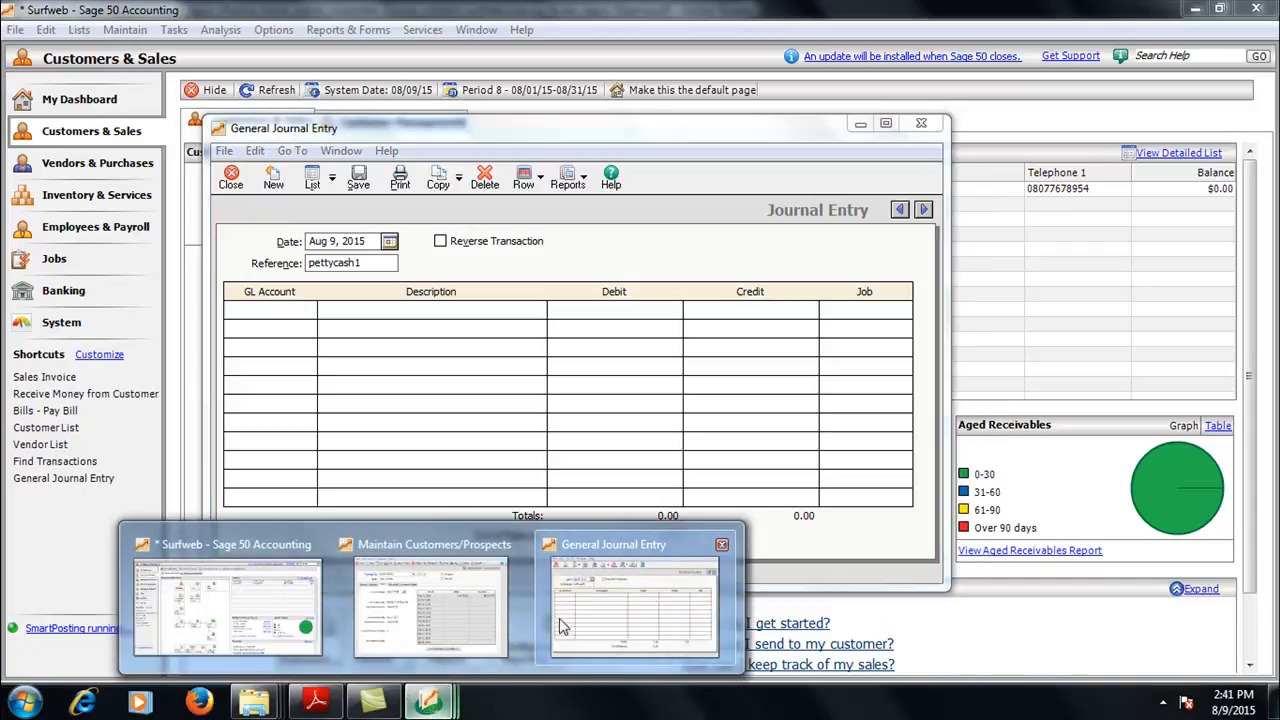
mouse_move(497, 593)
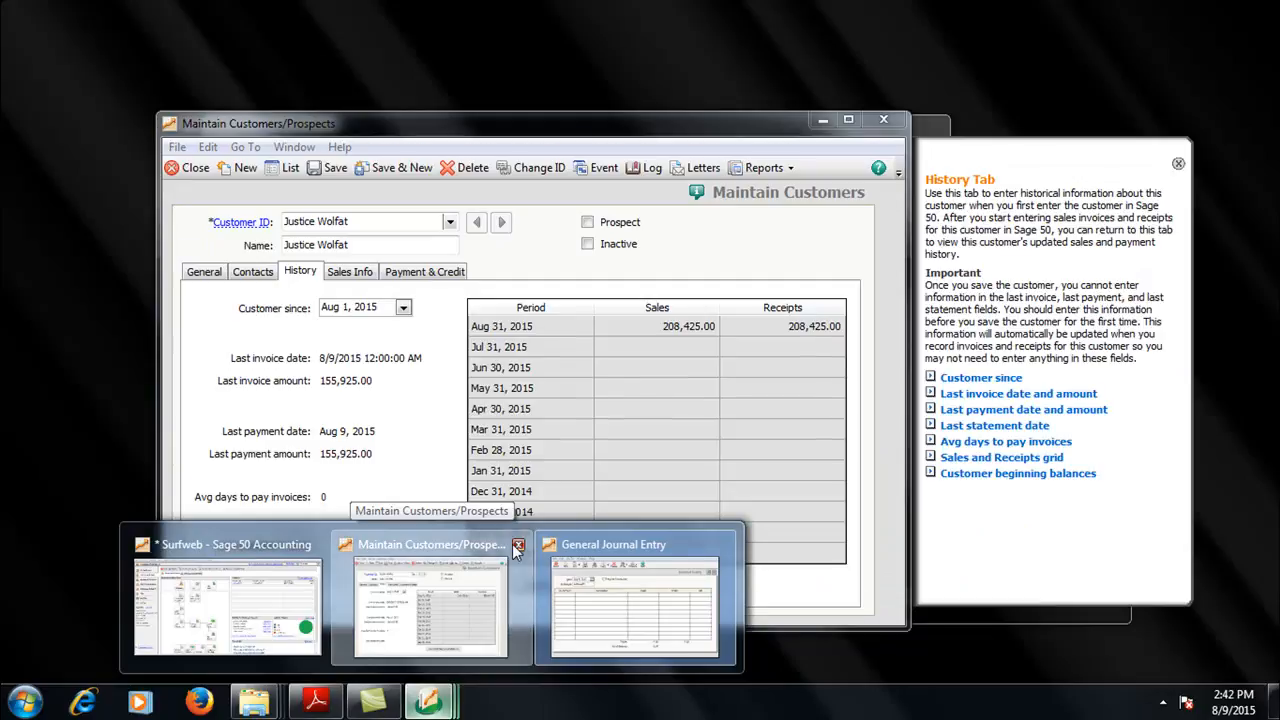
left_click(516, 544)
left_click(505, 578)
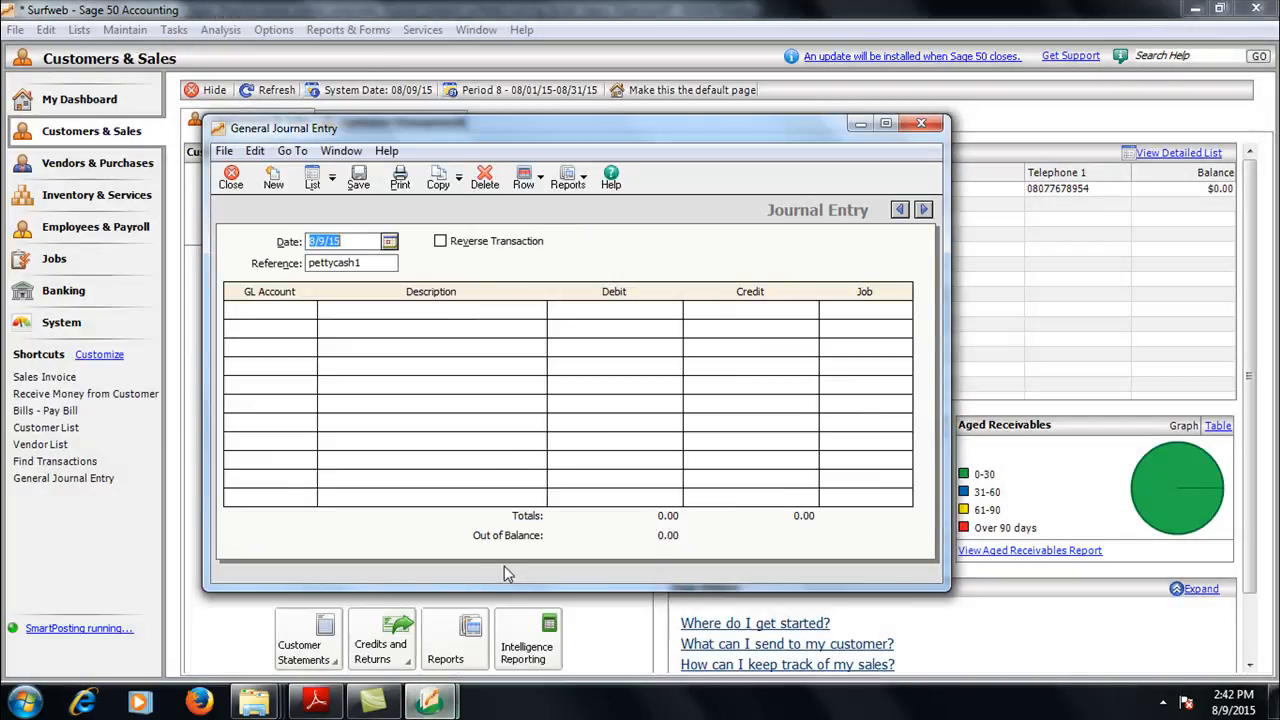
Display the standard Balance Sheet for the current period to check the petty cash balance after posting
left_click(375, 29)
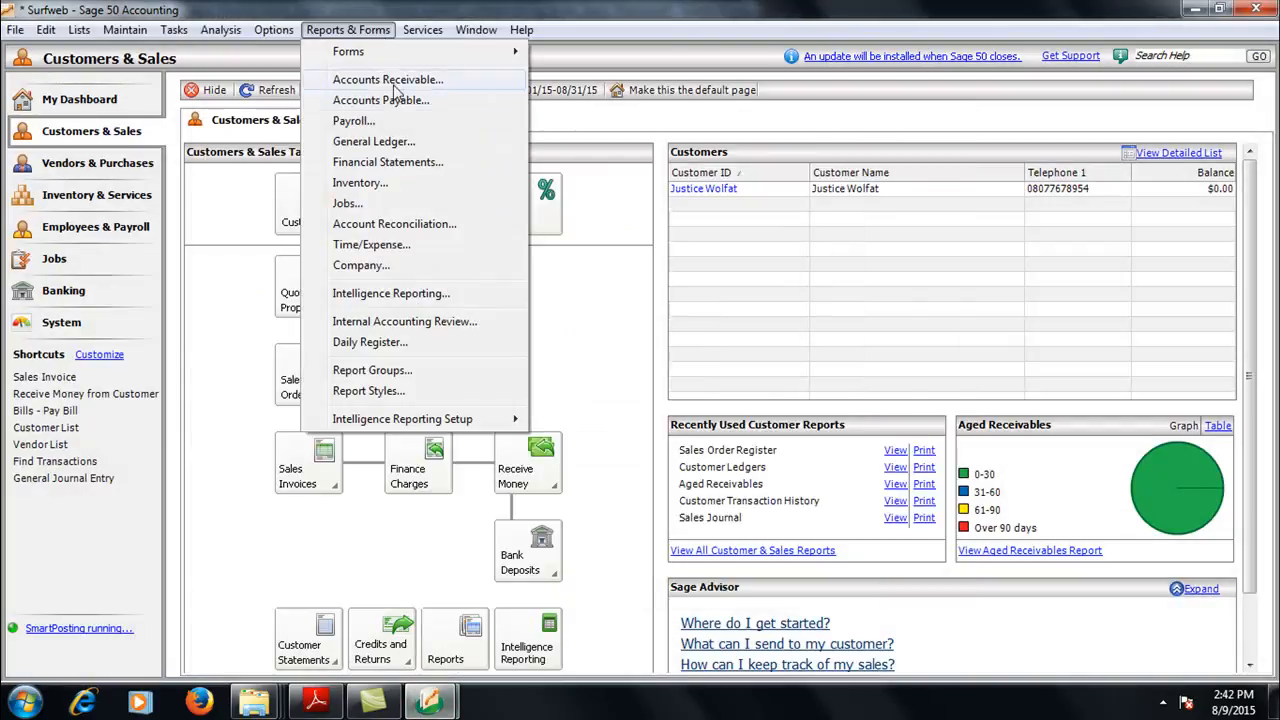
left_click(372, 162)
double_click(439, 181)
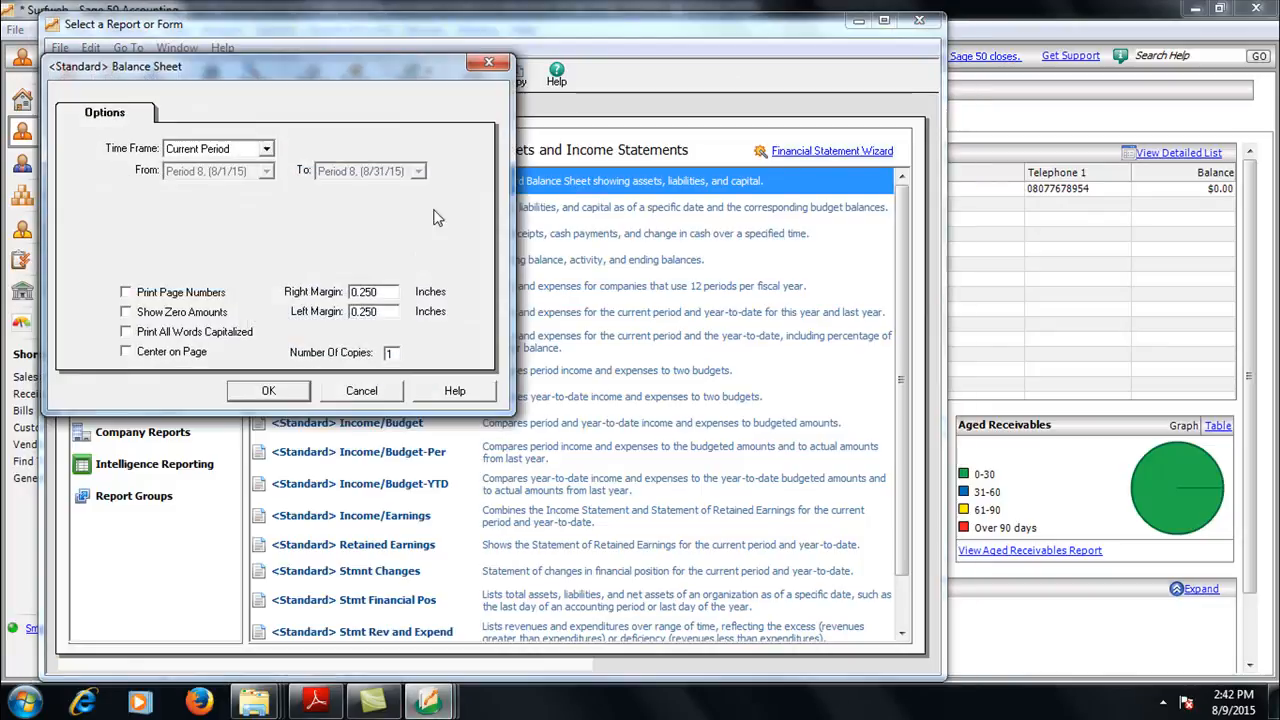
left_click(270, 390)
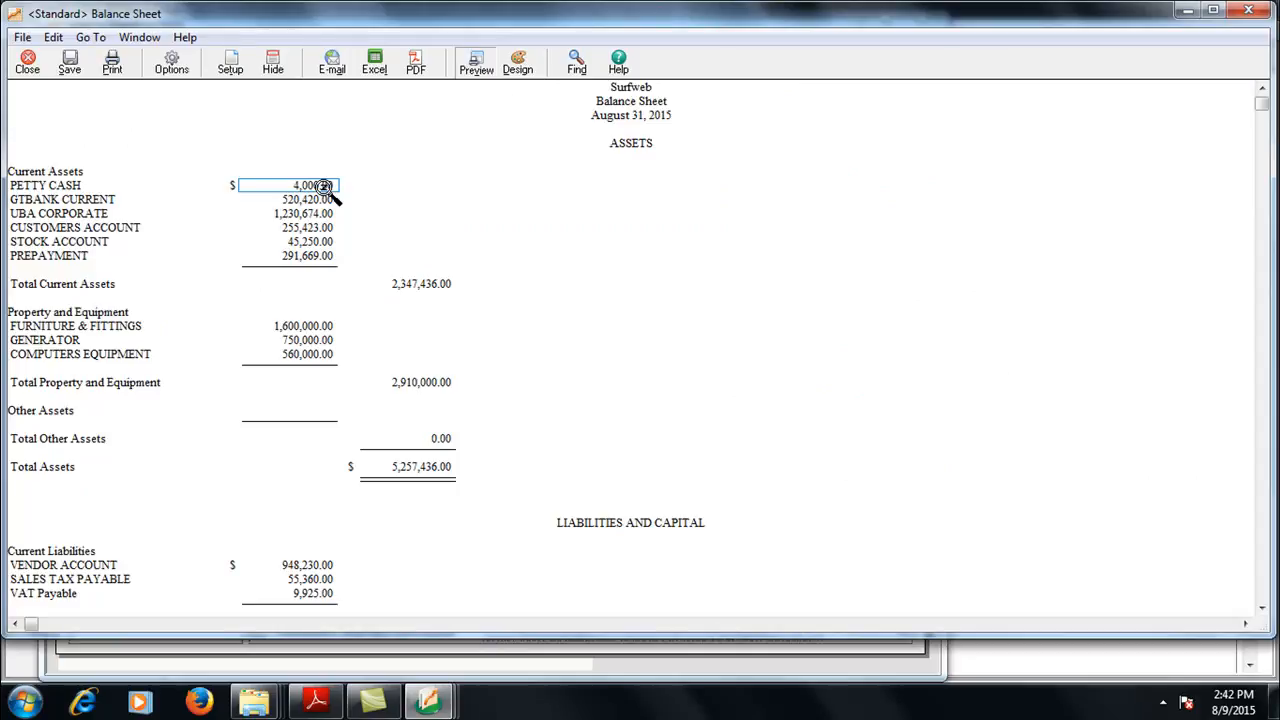
Drill down from PETTY CASH to its general ledger, open the "cash disburse" transaction to review the journal entry, and close the entry
double_click(325, 187)
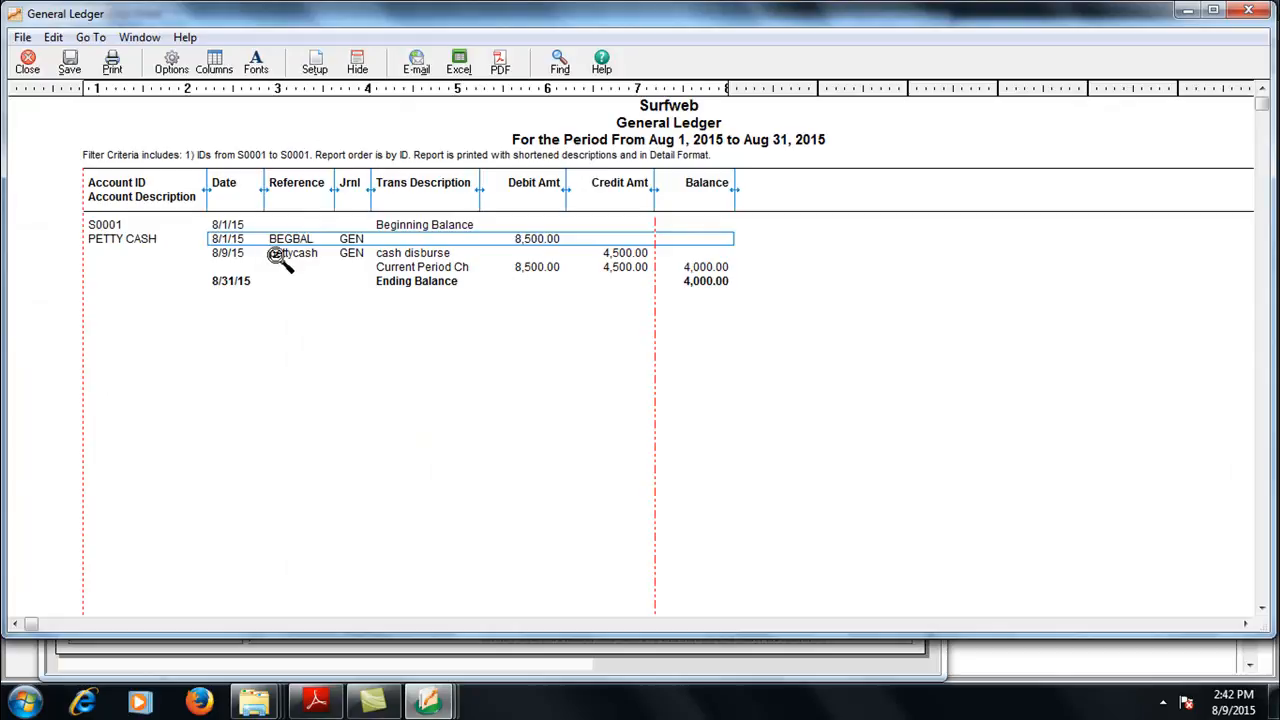
left_click(425, 256)
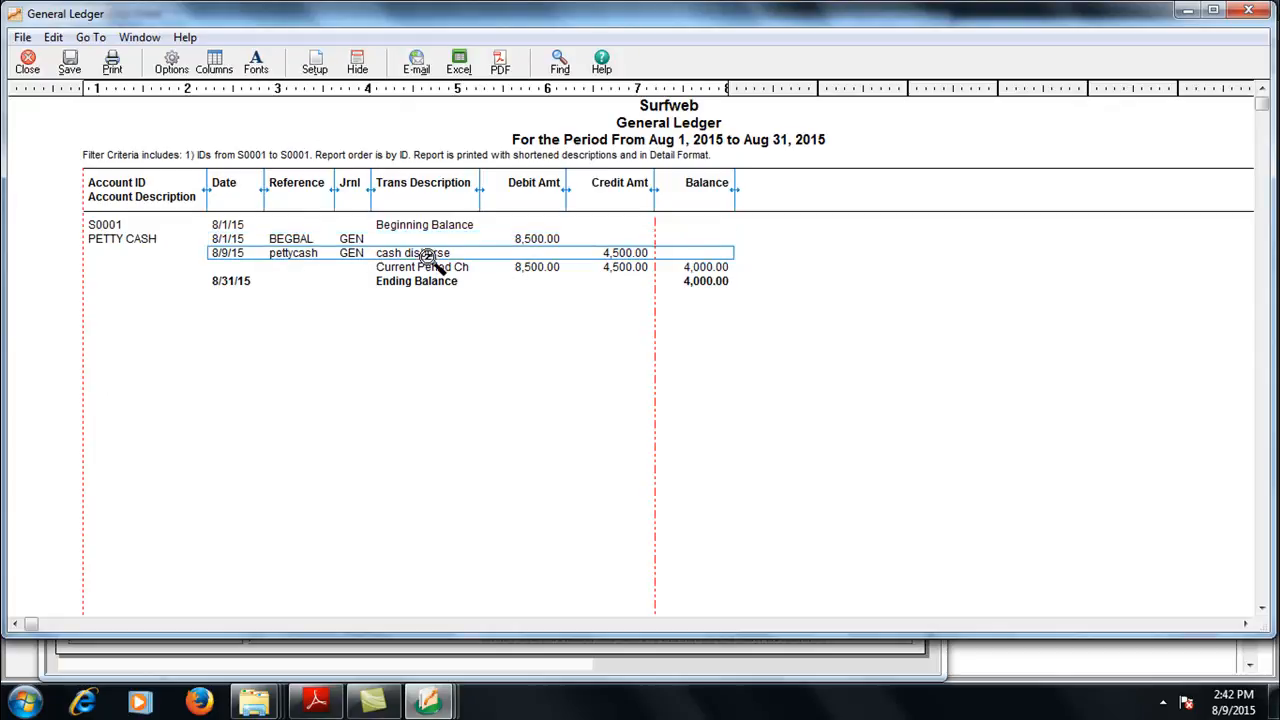
double_click(428, 256)
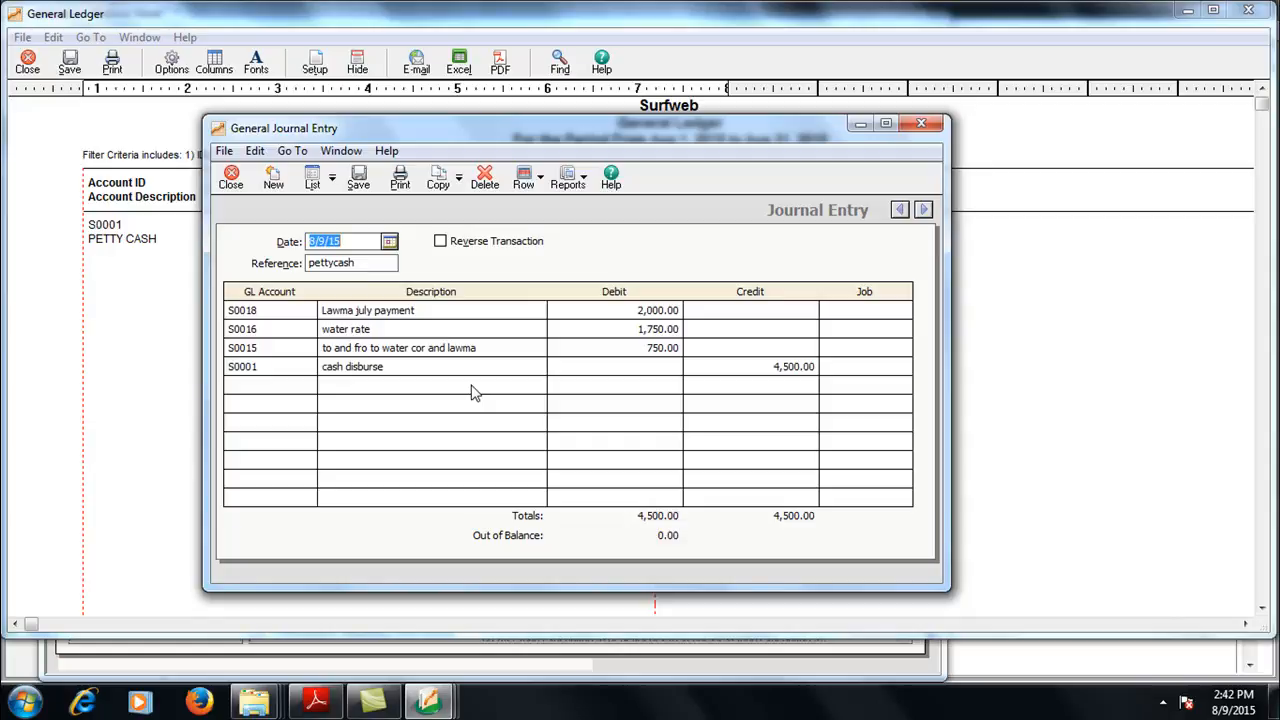
left_click(231, 182)
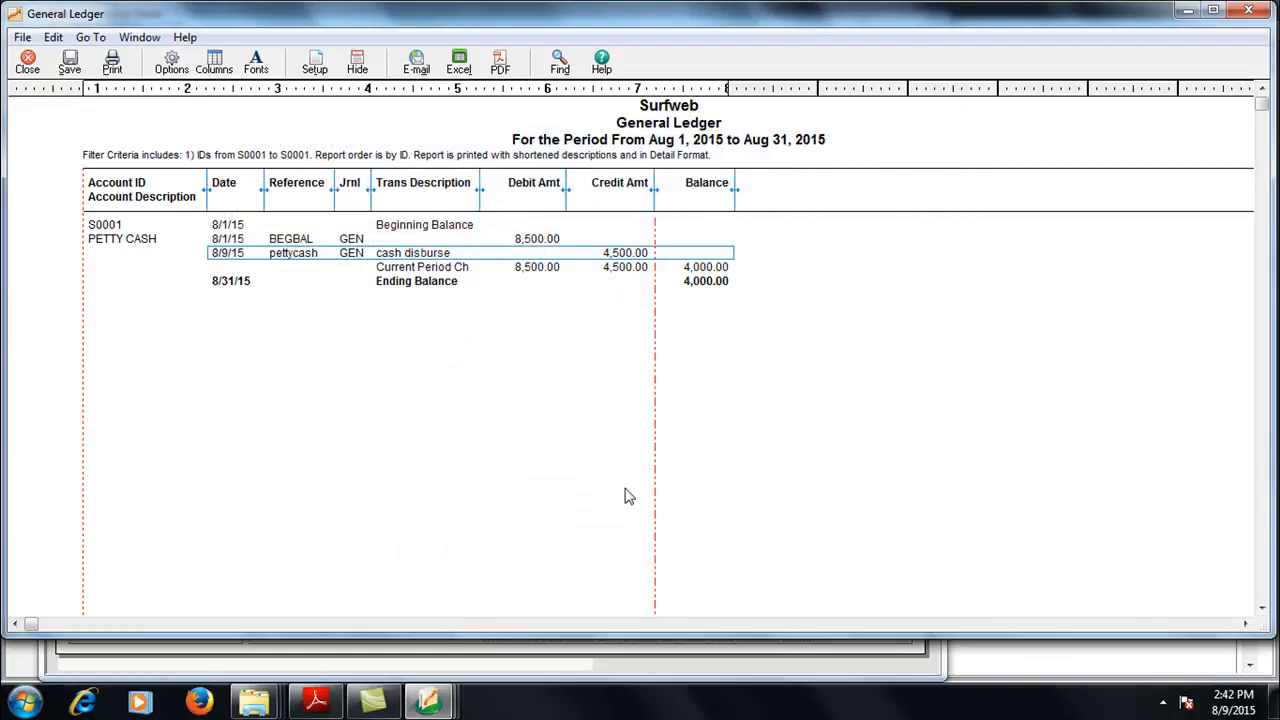